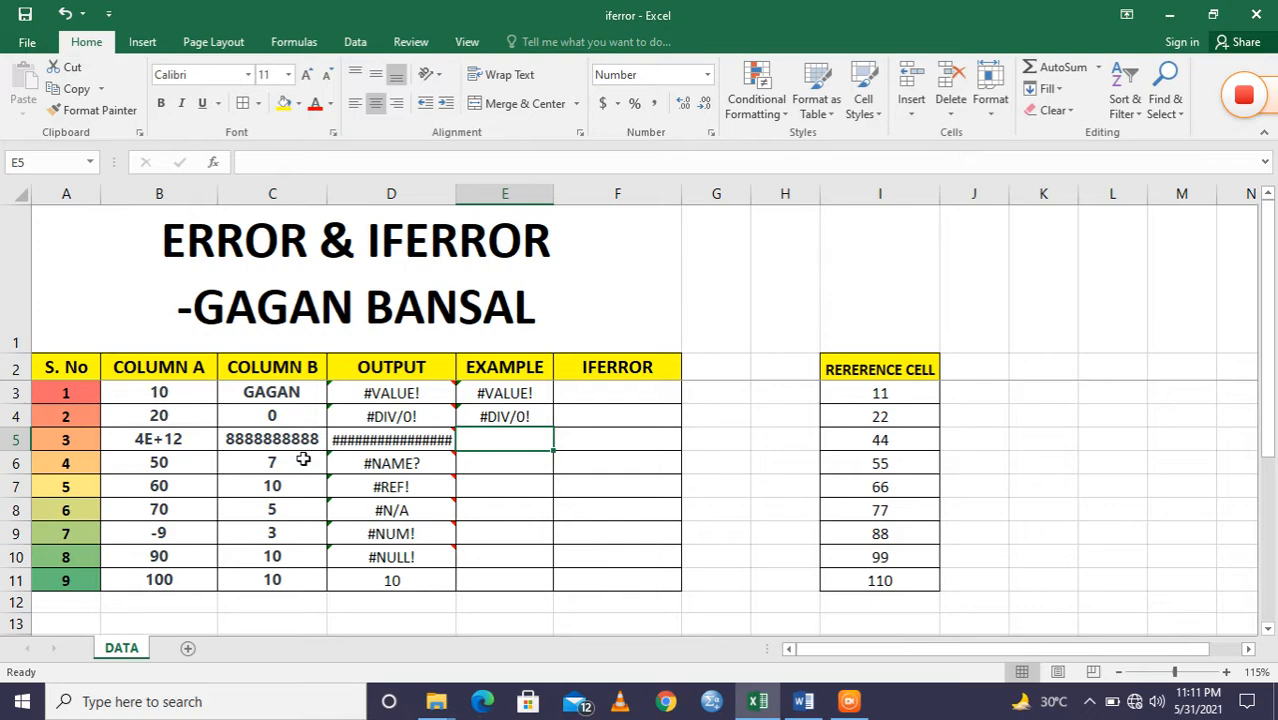
Enter the formula =B5*C5 in cell E5 of the EXAMPLE column.
text(=)
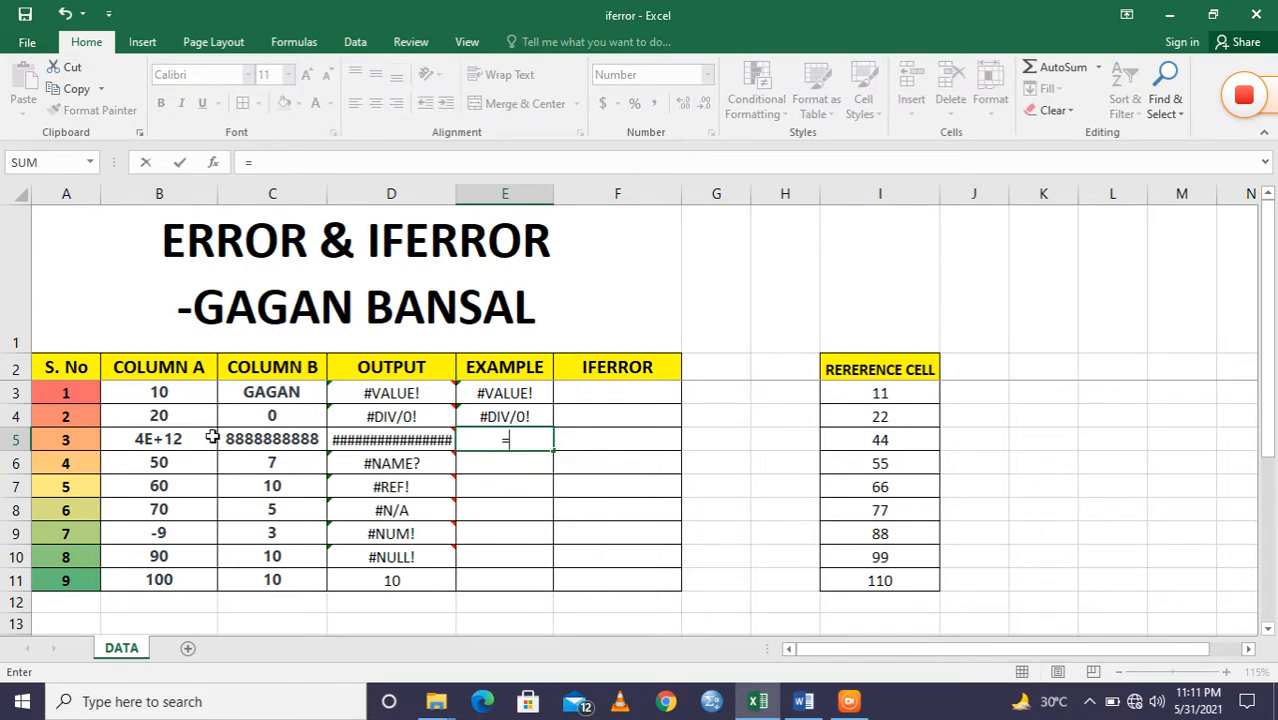
click(162, 440)
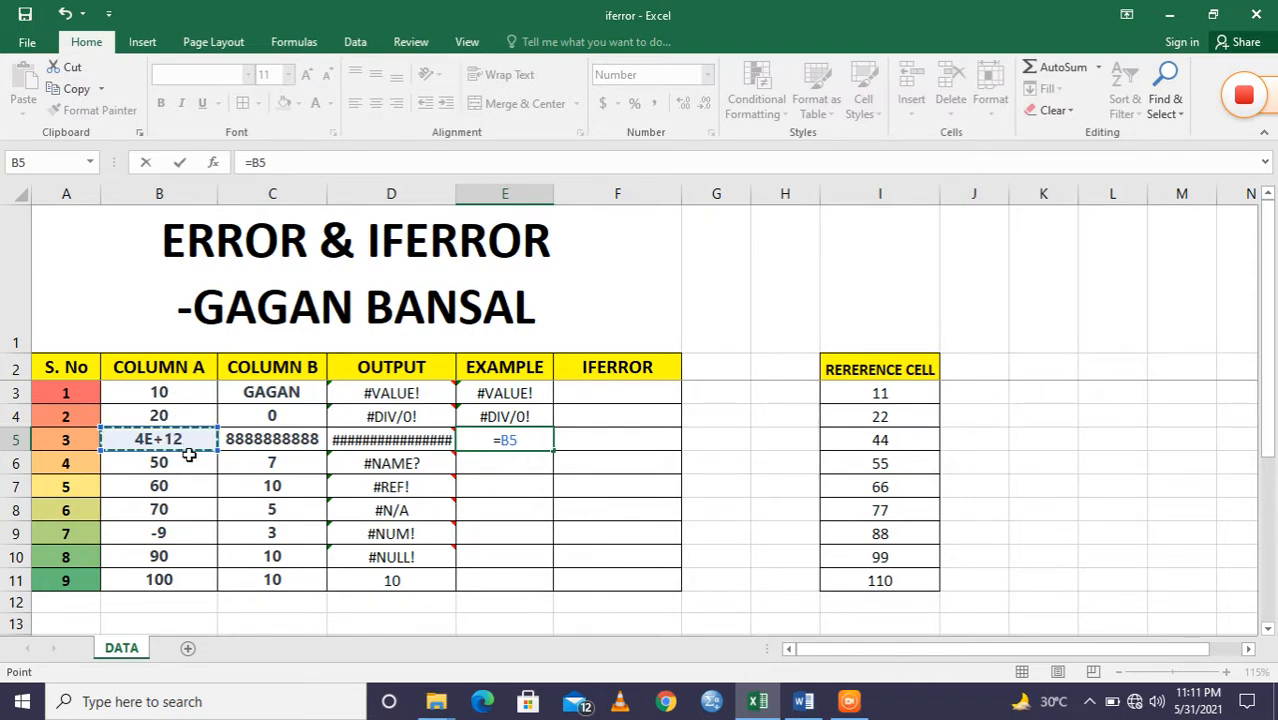
text(*)
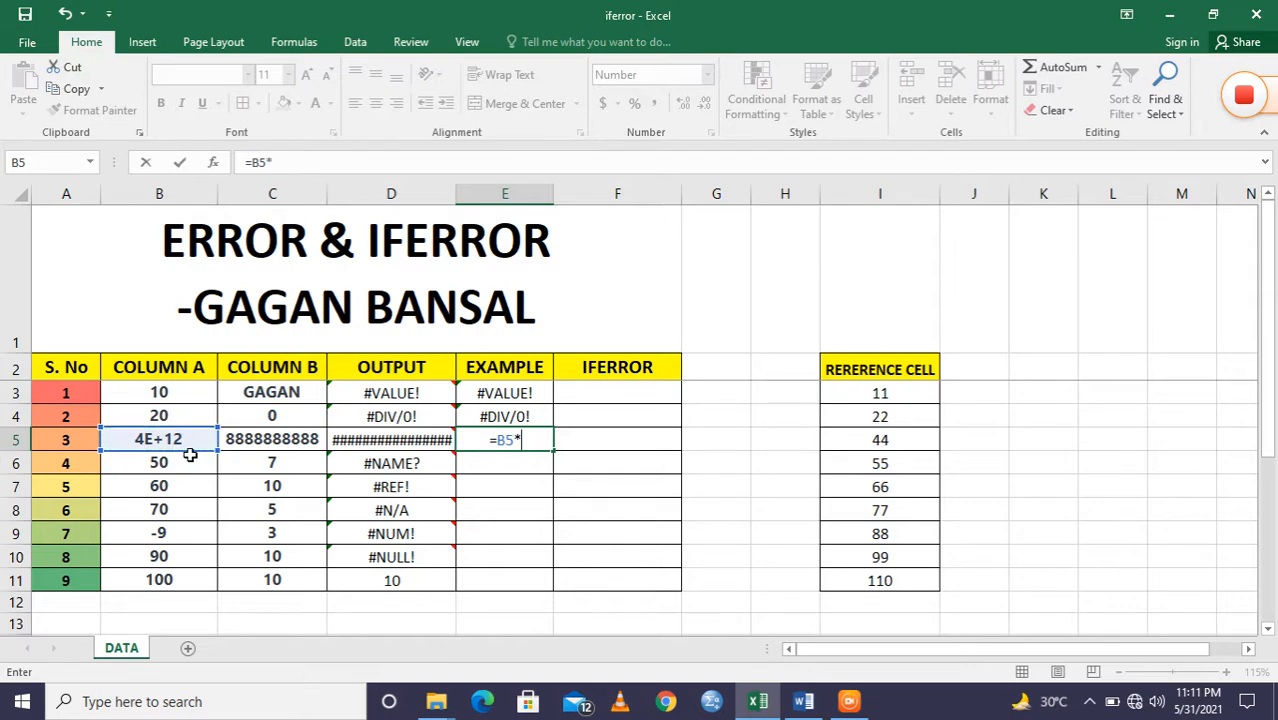
click(268, 440)
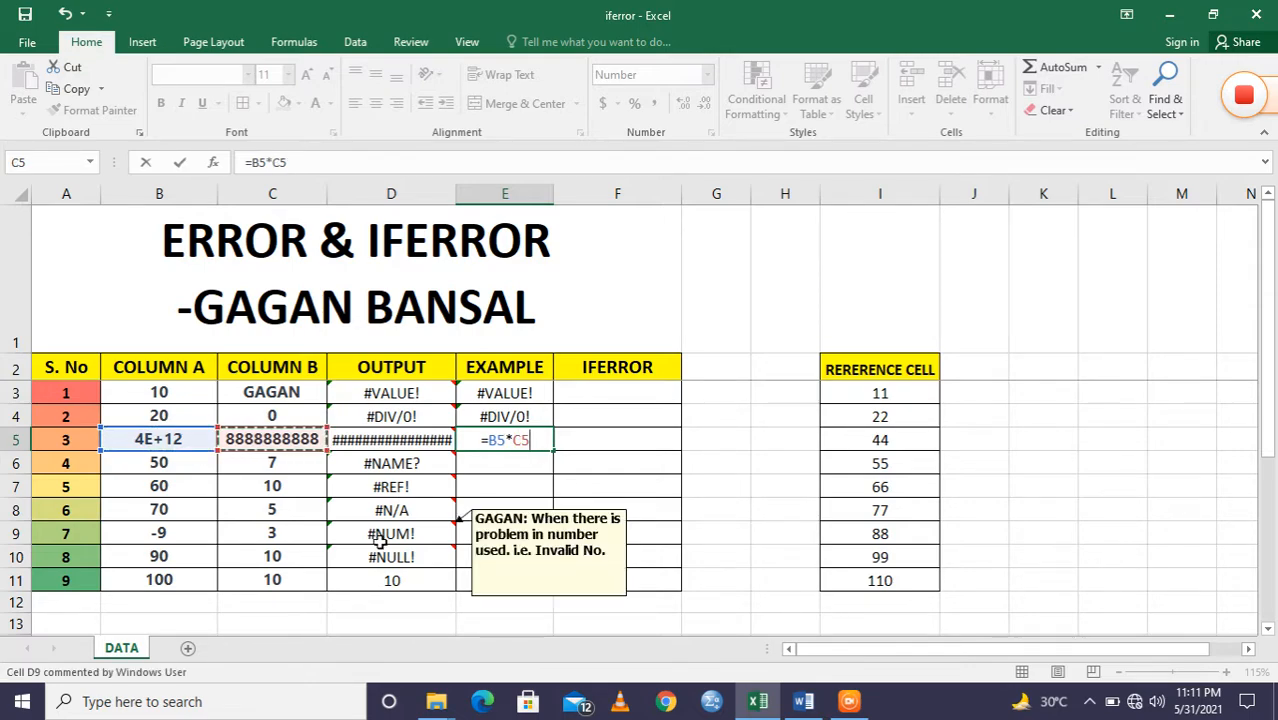
key(Return)
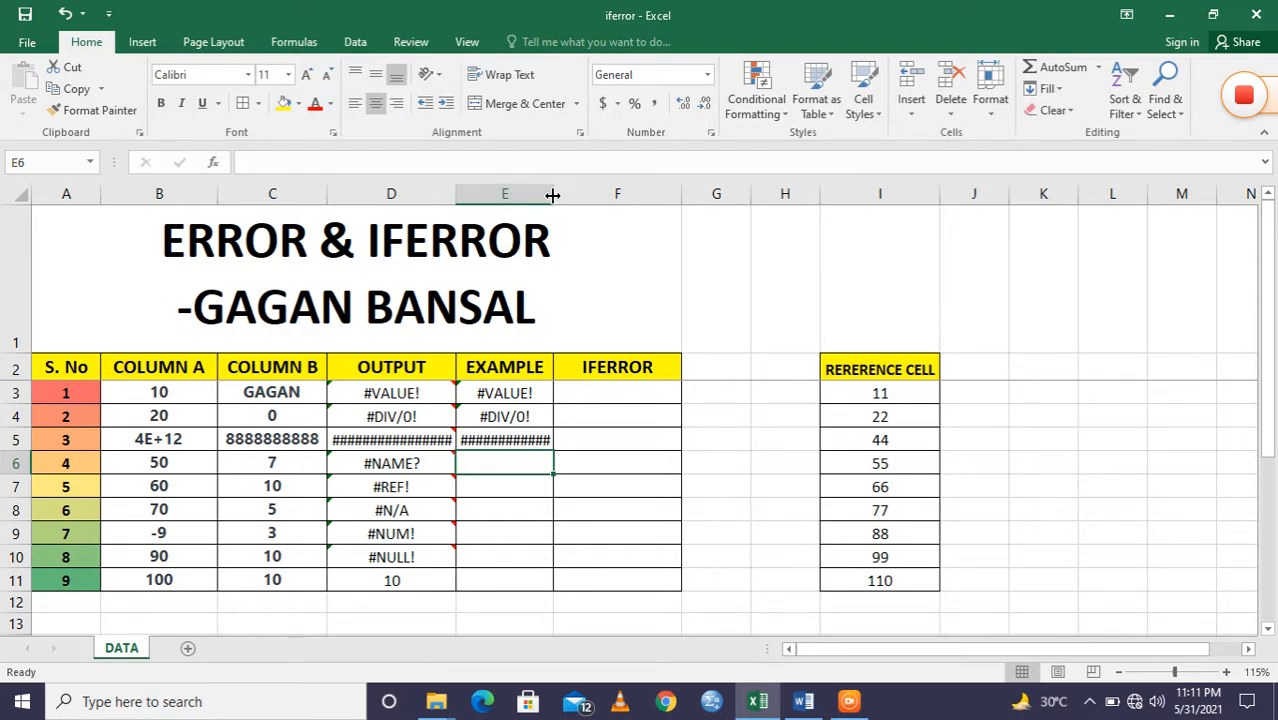
Widen the EXAMPLE column enough to show E5's full number, and narrow it back to about the OUTPUT column's width.
drag(552, 195, 714, 194)
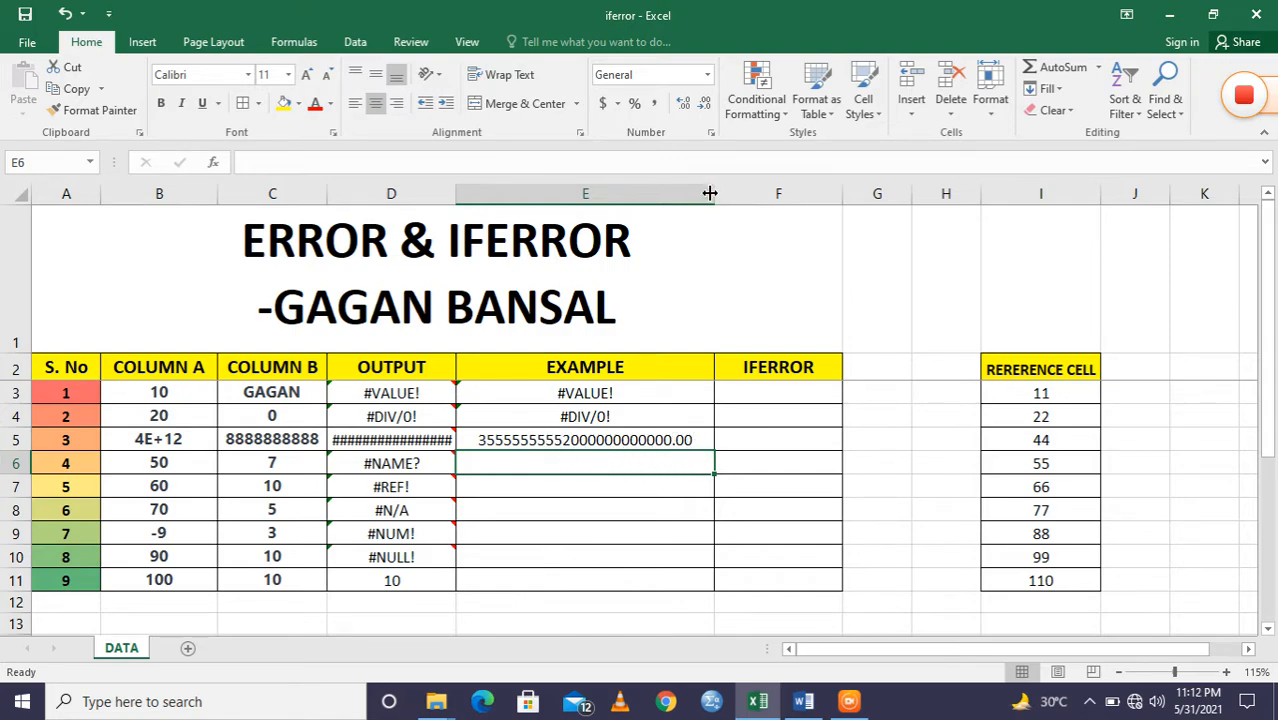
drag(714, 193, 588, 193)
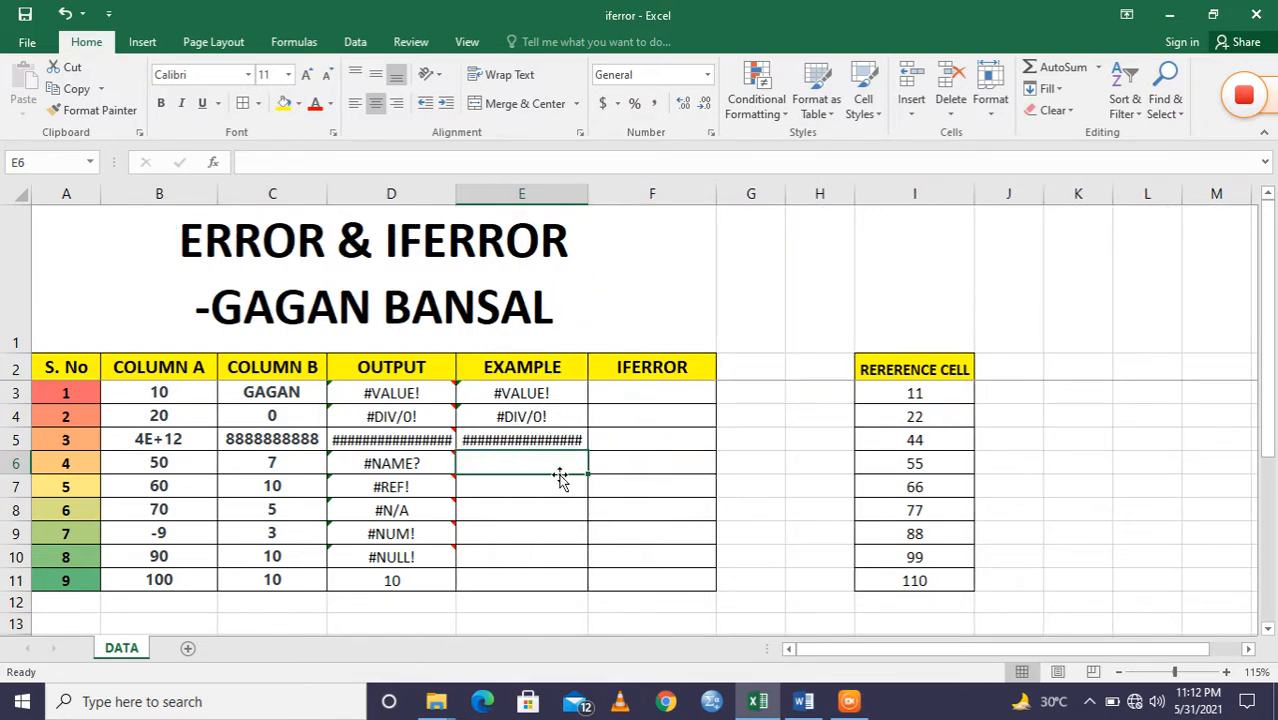
Enter the deliberately misspelled formula =SIM(B6:C6) in cell E6 of the EXAMPLE column.
mouse_move(504, 450)
mouse_move(428, 464)
double_click(473, 464)
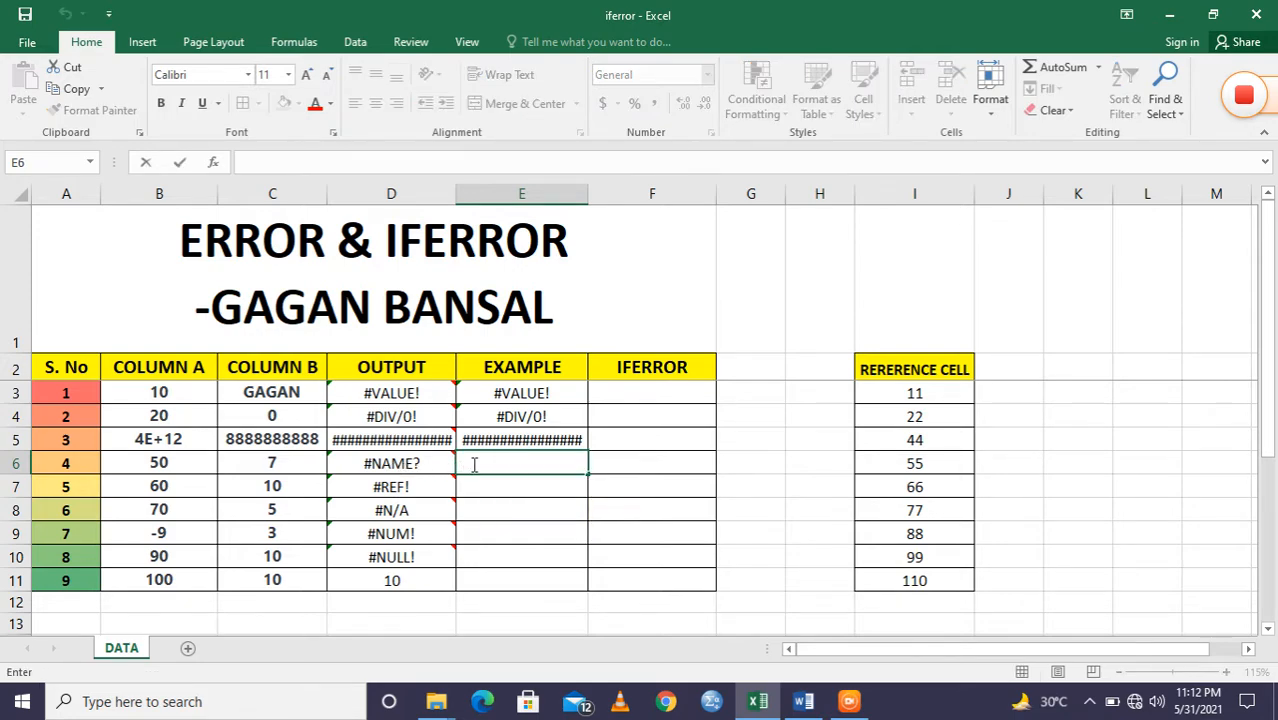
text(=)
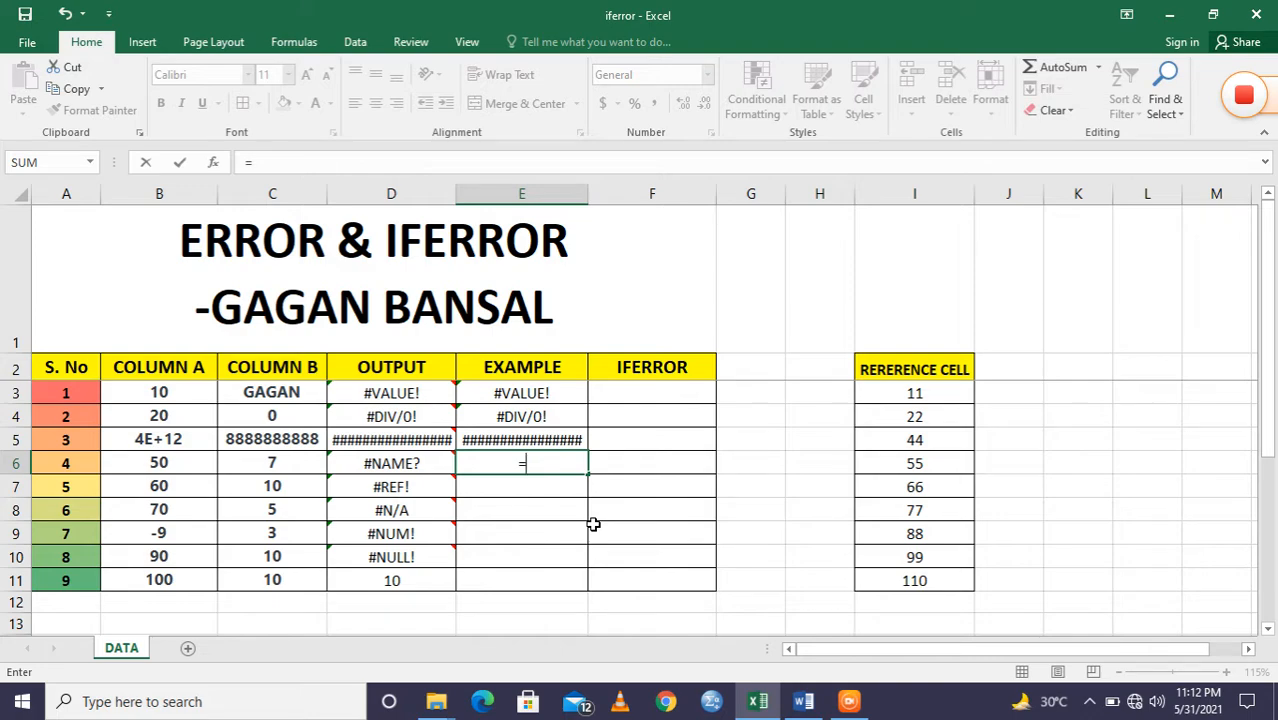
text(SIM)
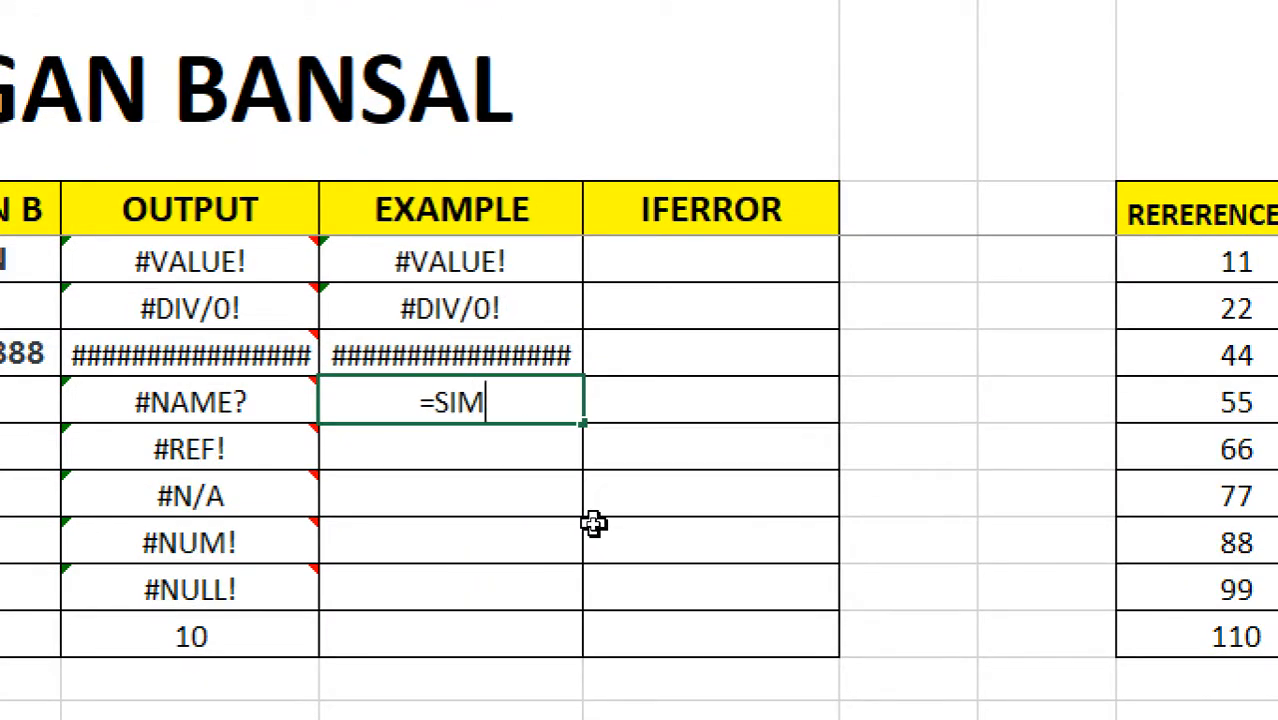
text(()
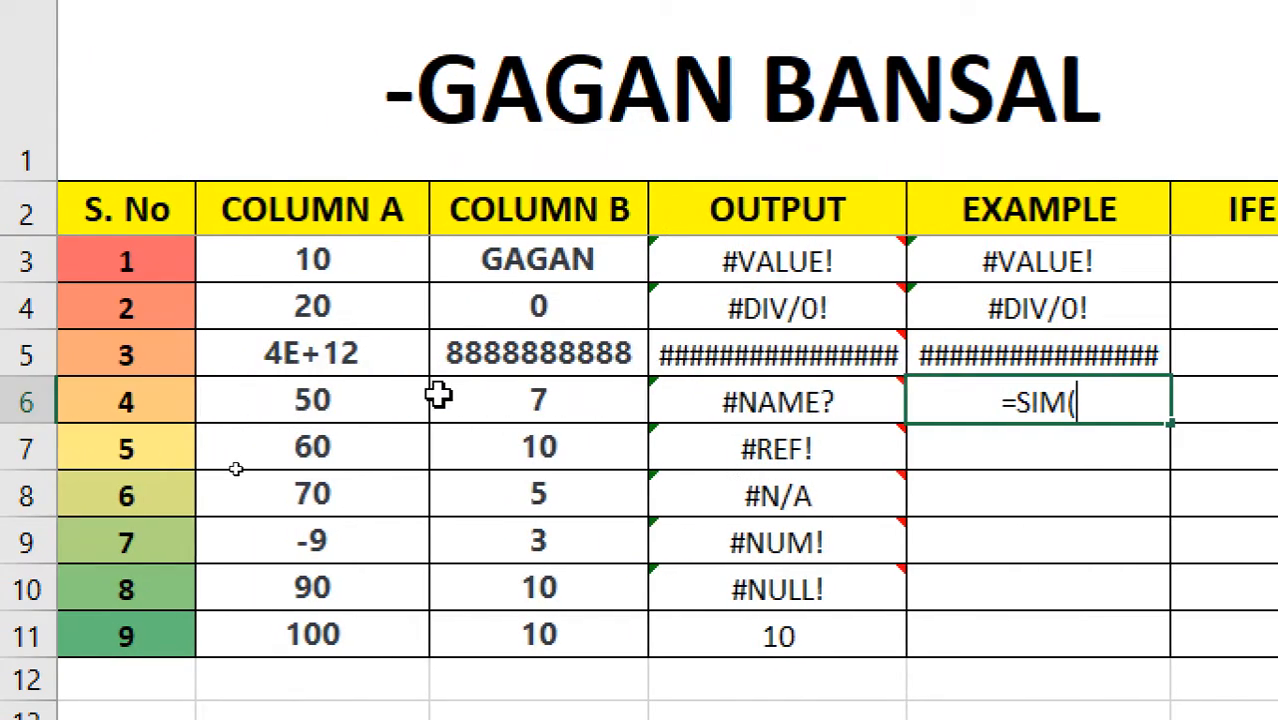
drag(297, 408, 615, 390)
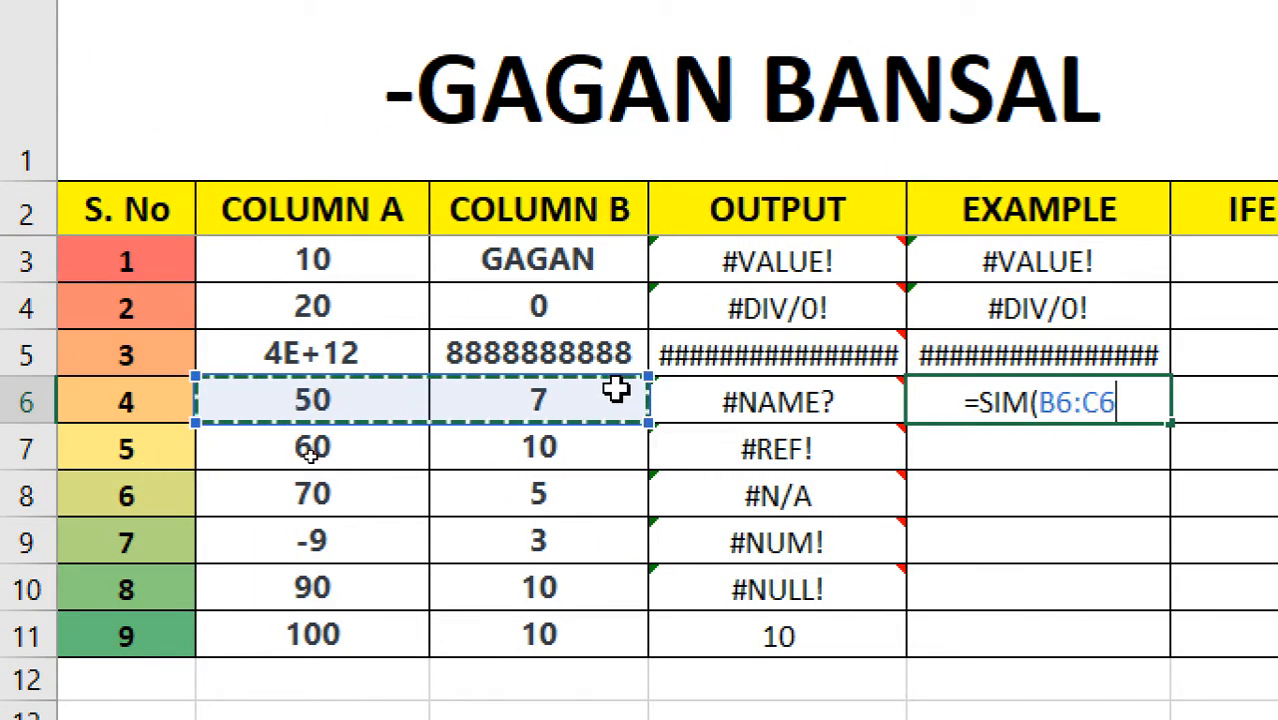
text())
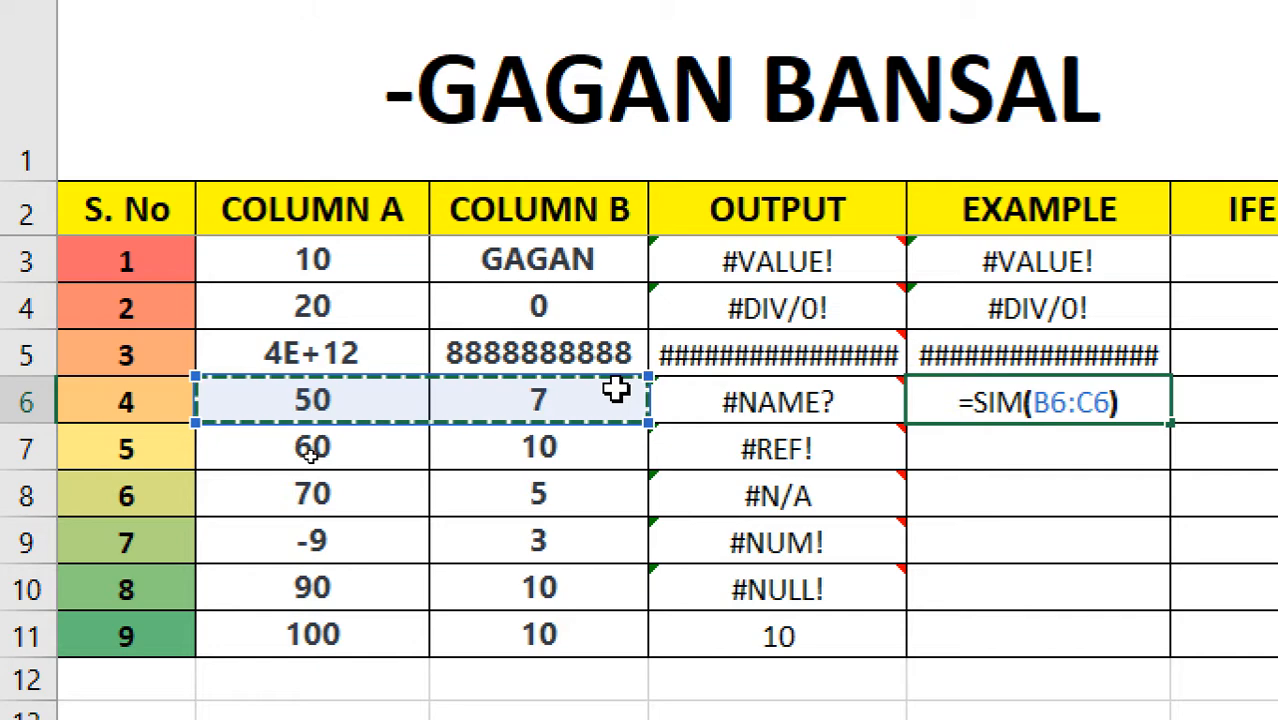
key(Return)
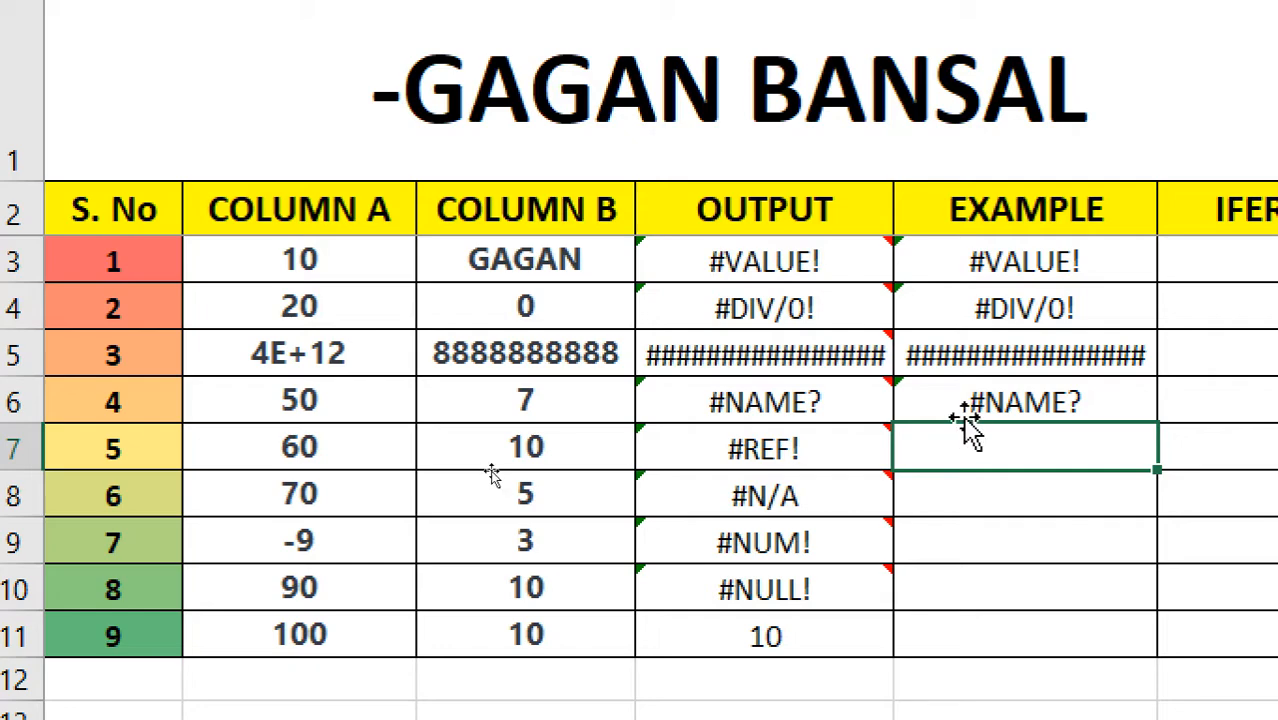
Check the comment and formula of the #REF! sample in D7, and enter =B7/I7 in cell E7.
mouse_move(840, 457)
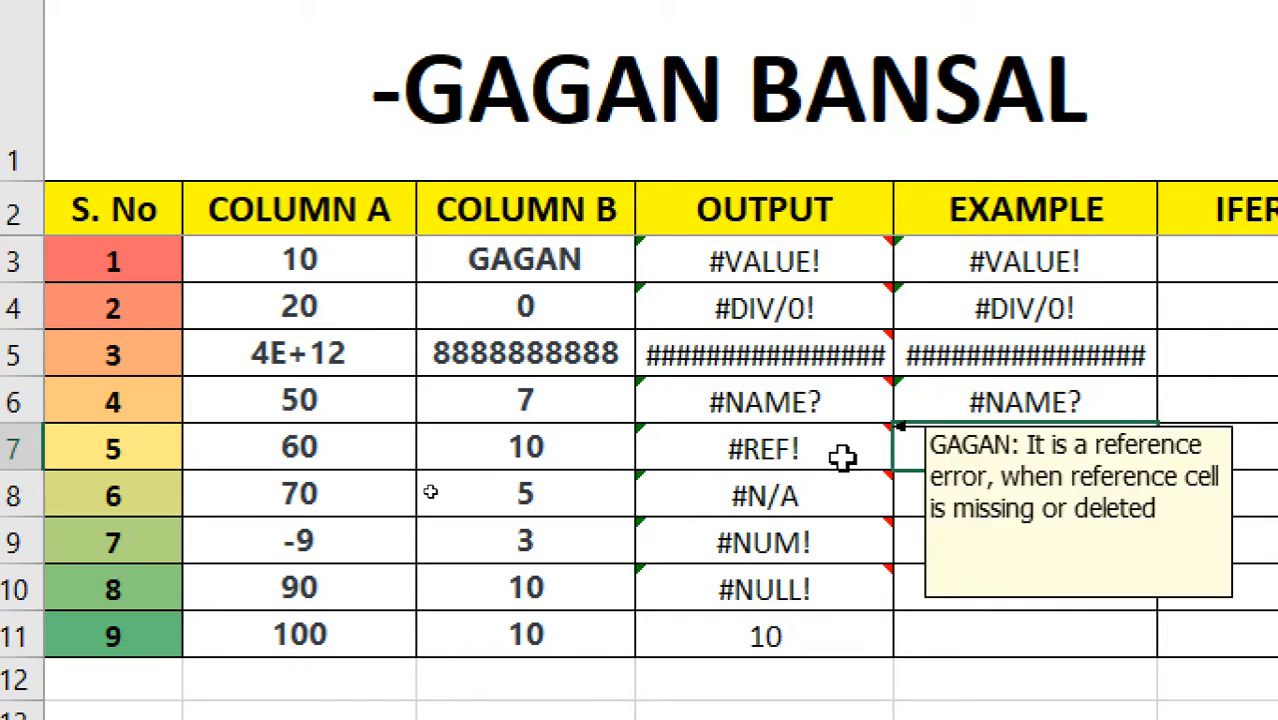
click(835, 452)
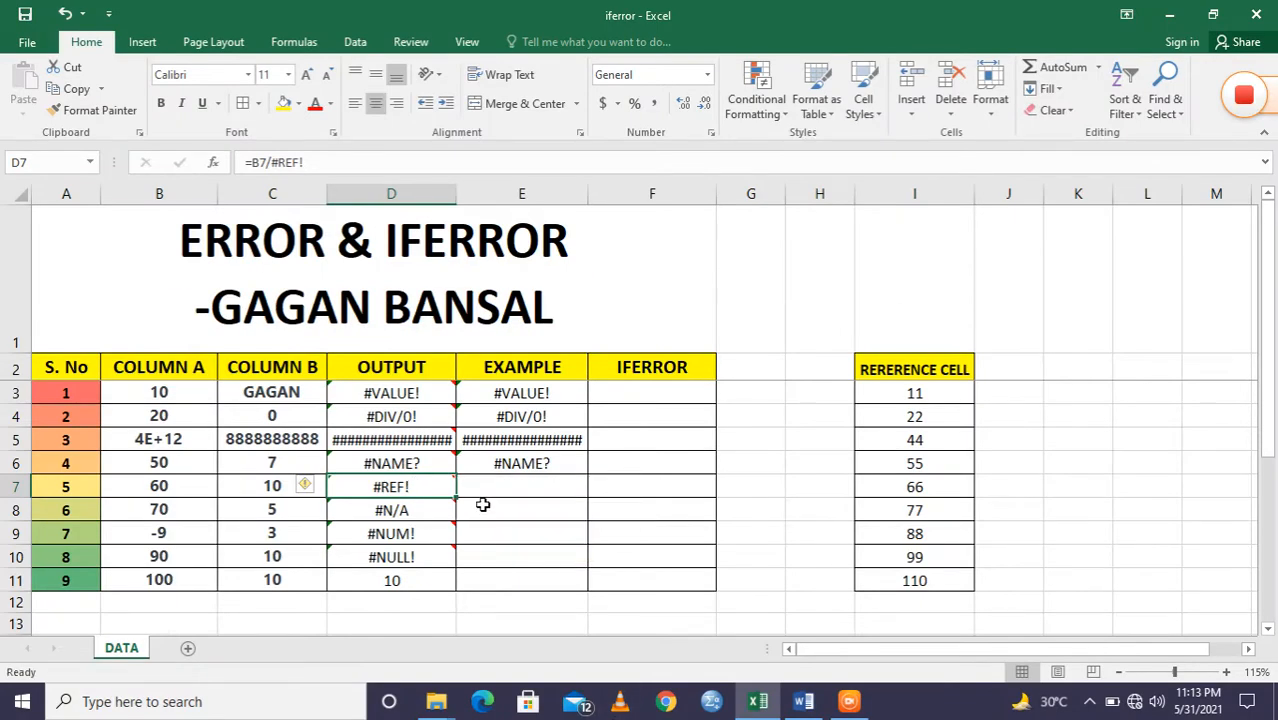
click(470, 487)
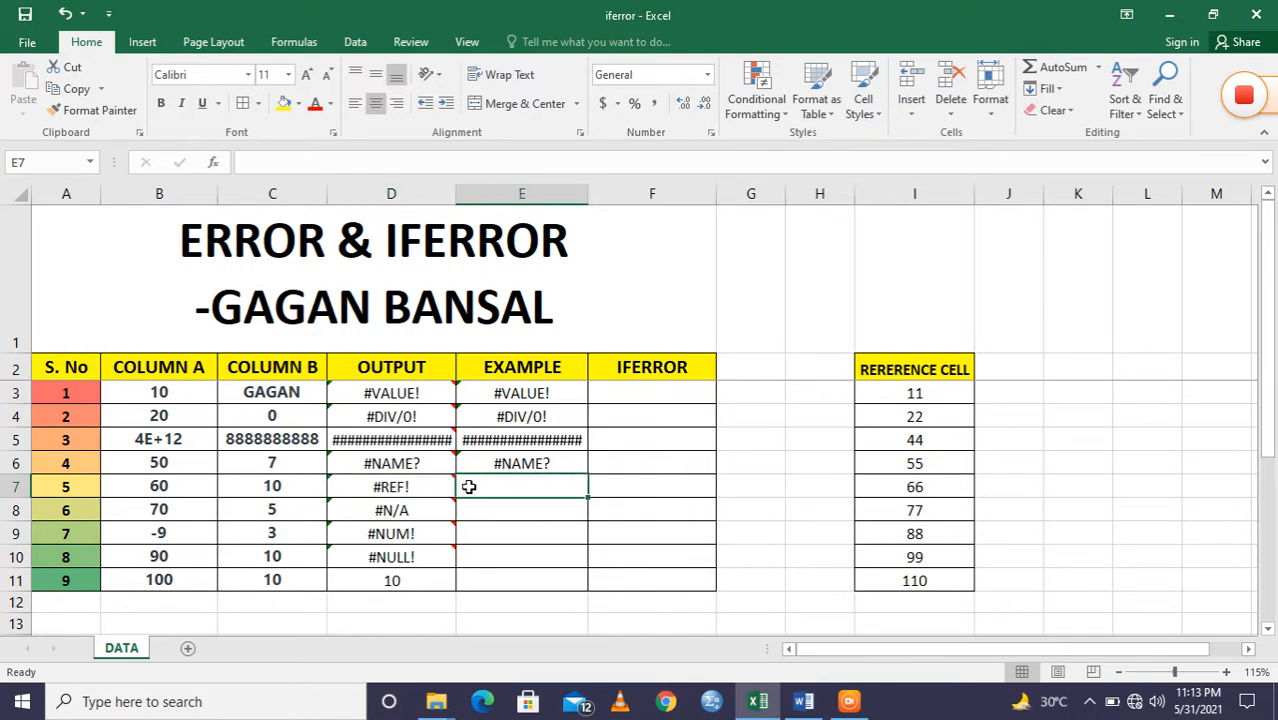
text(=)
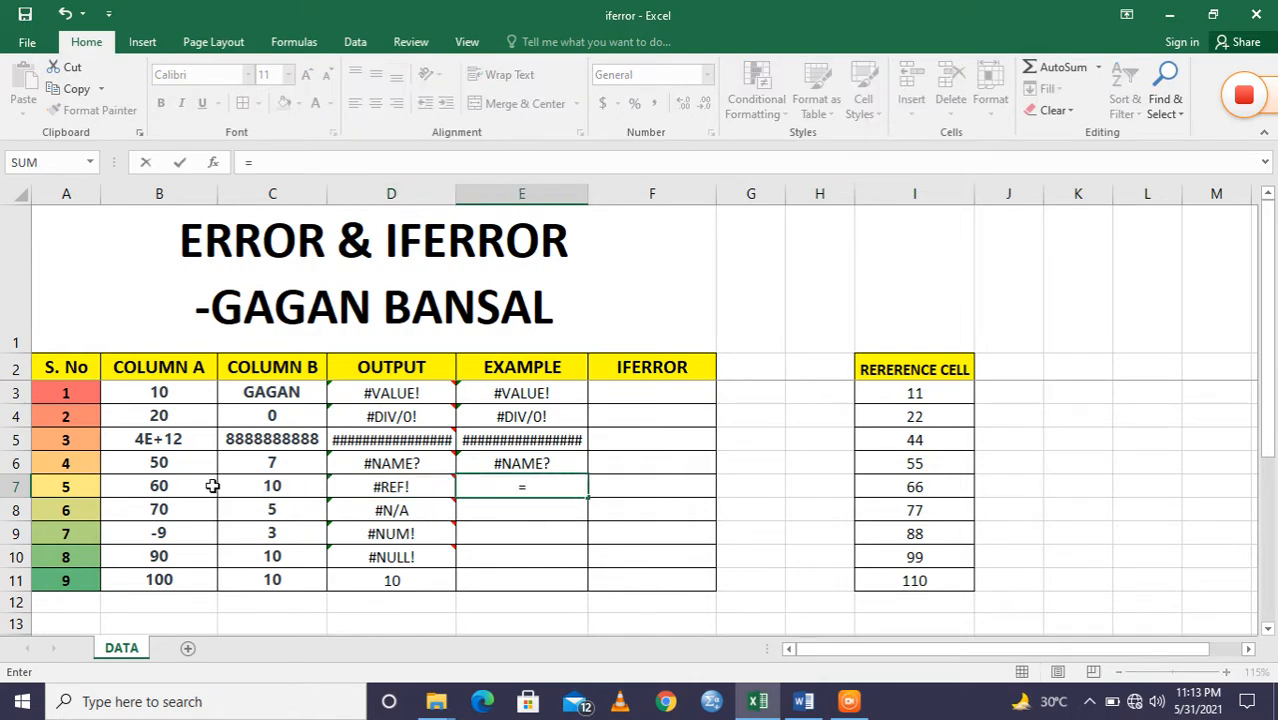
click(155, 488)
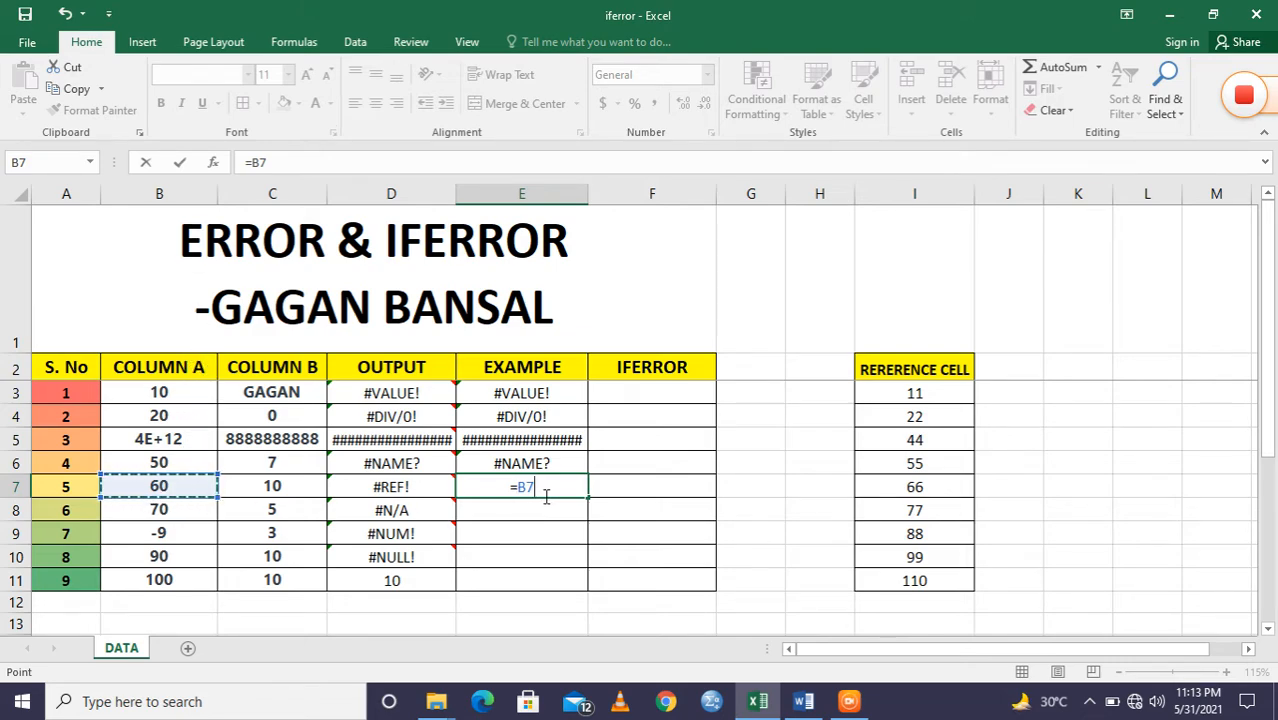
text(/)
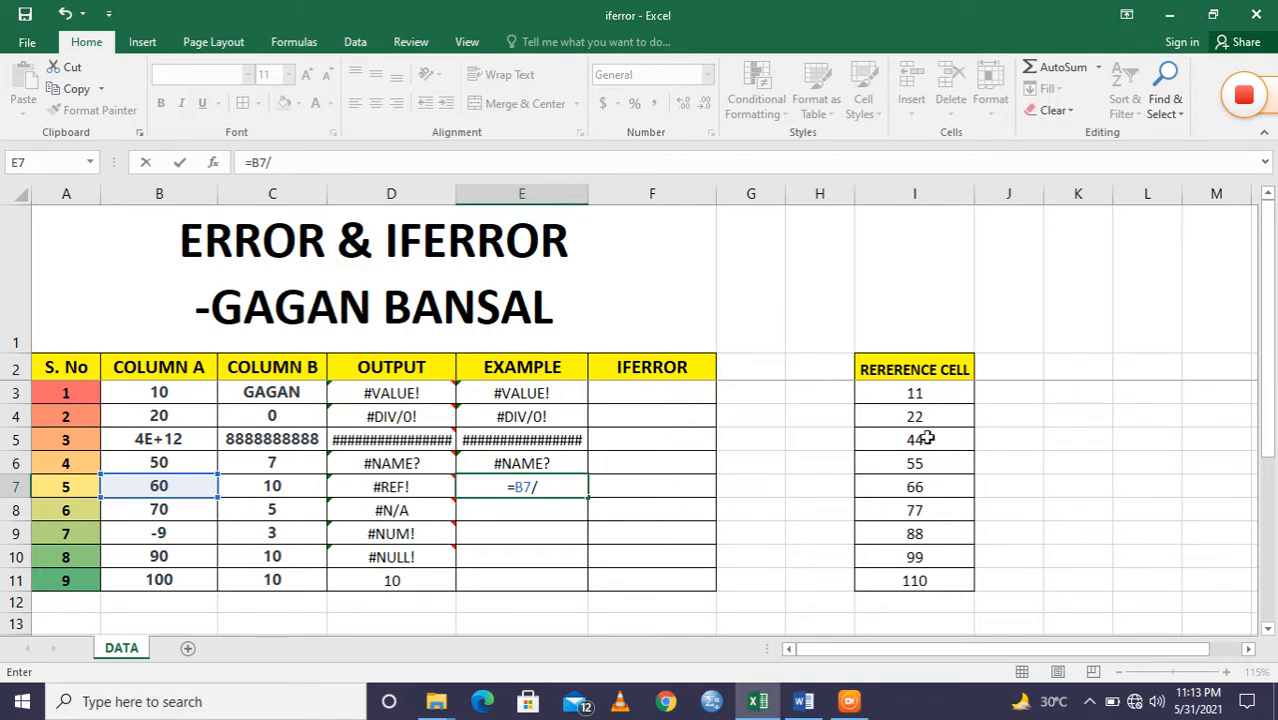
click(913, 488)
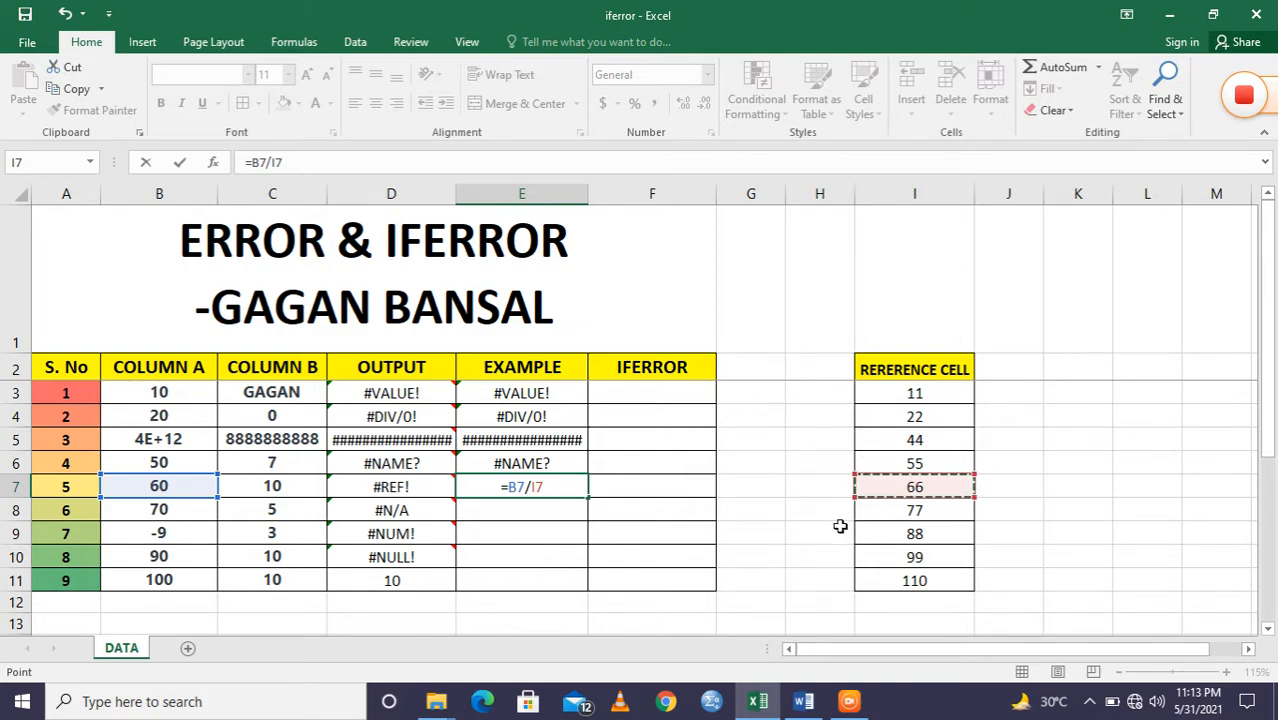
key(Return)
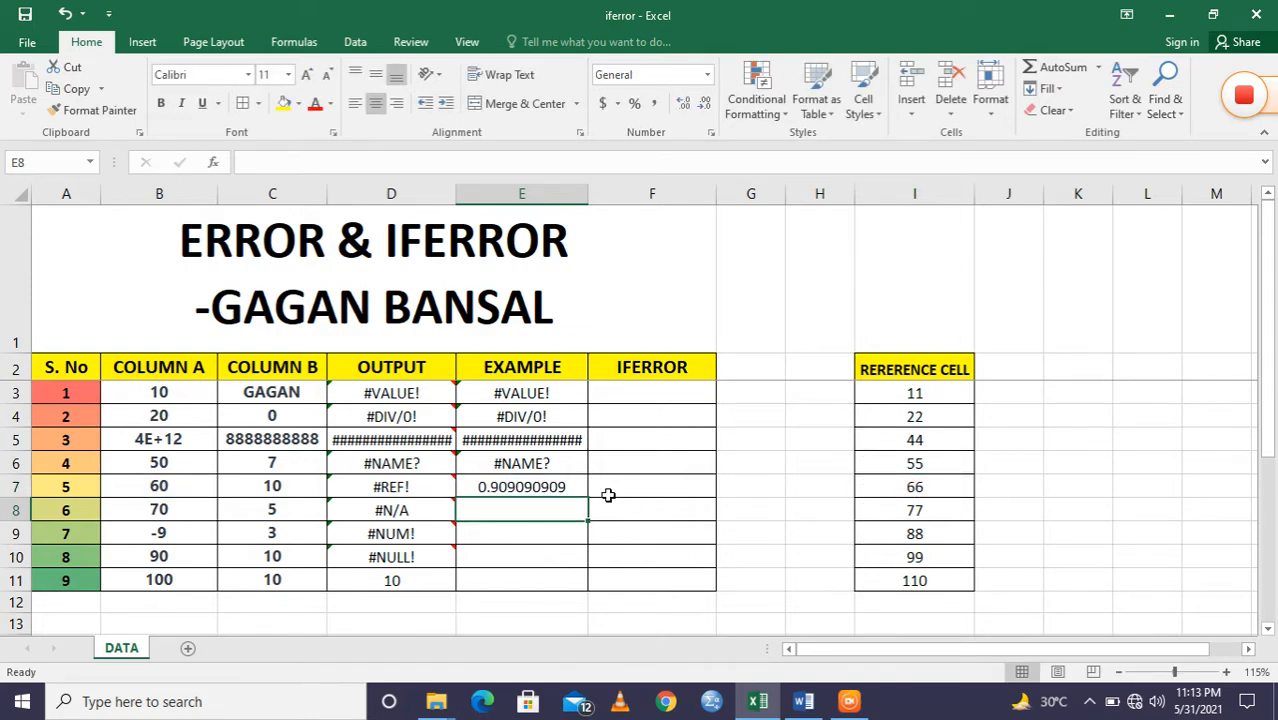
Delete the entire reference cell column I that the formula in E7 refers to.
click(905, 194)
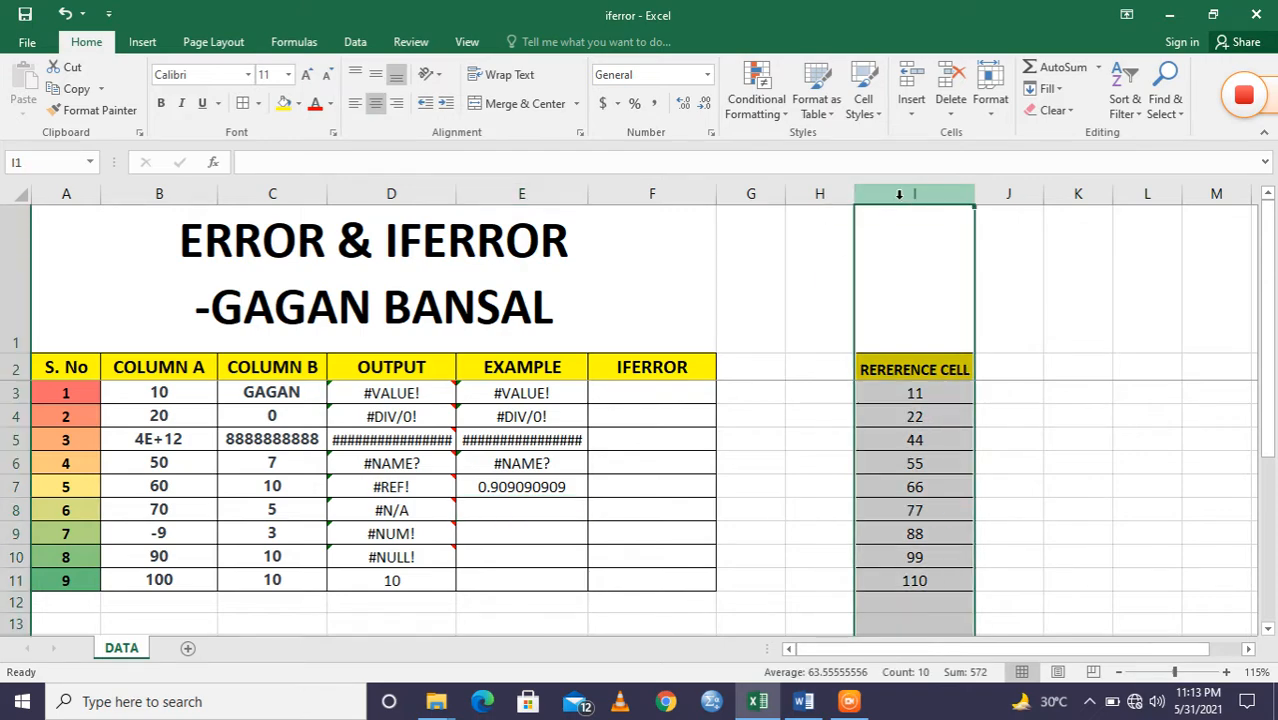
right_click(904, 197)
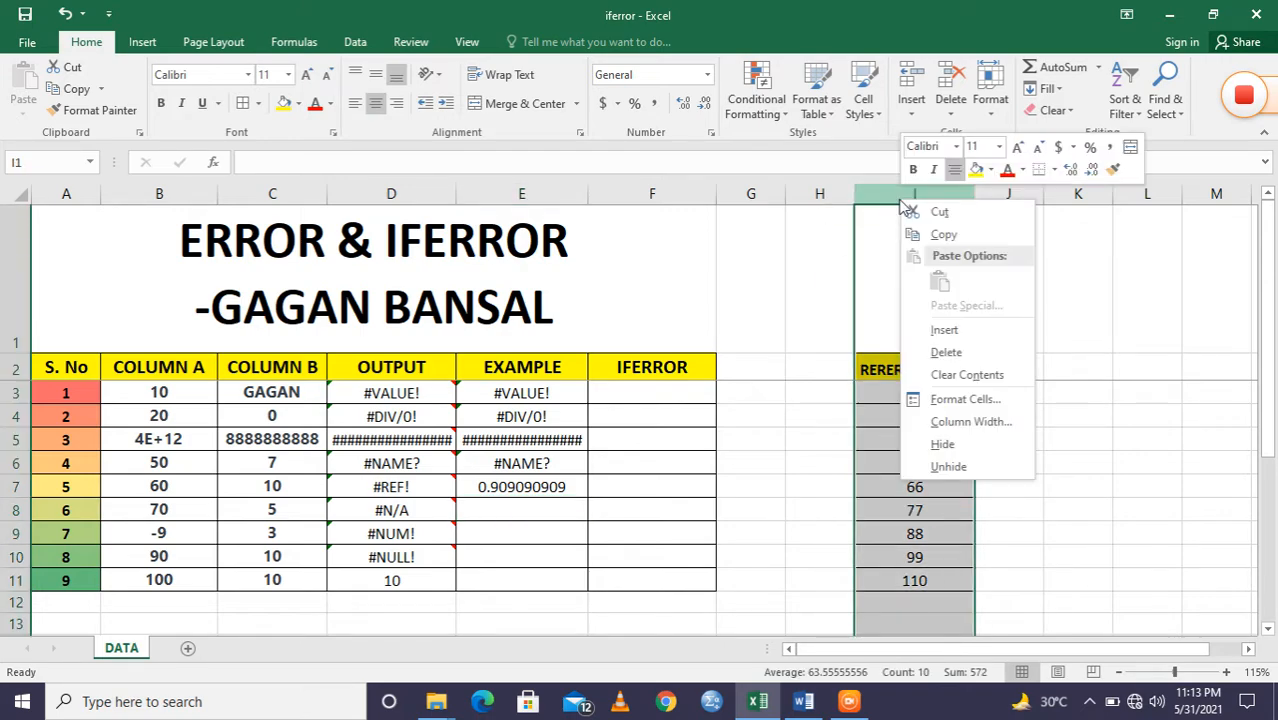
click(952, 352)
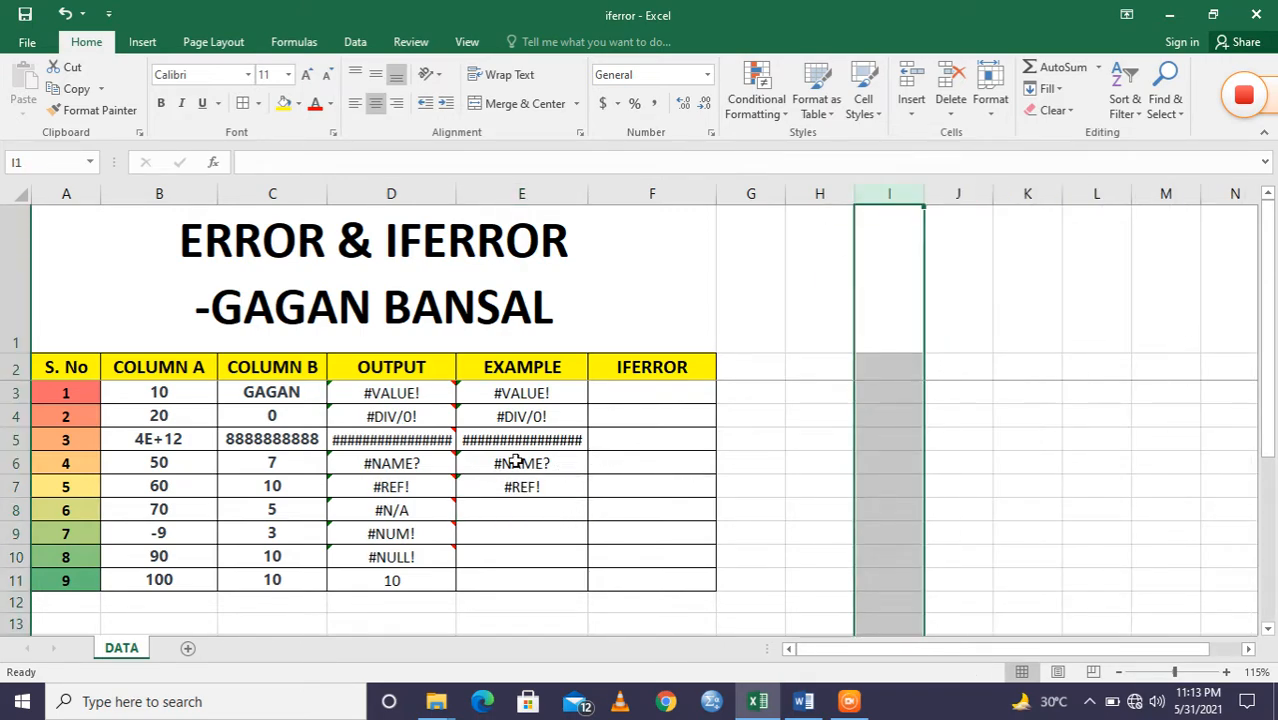
Start a VLOOKUP formula in cell E8 of the EXAMPLE column, using B8 as the lookup value.
mouse_move(427, 488)
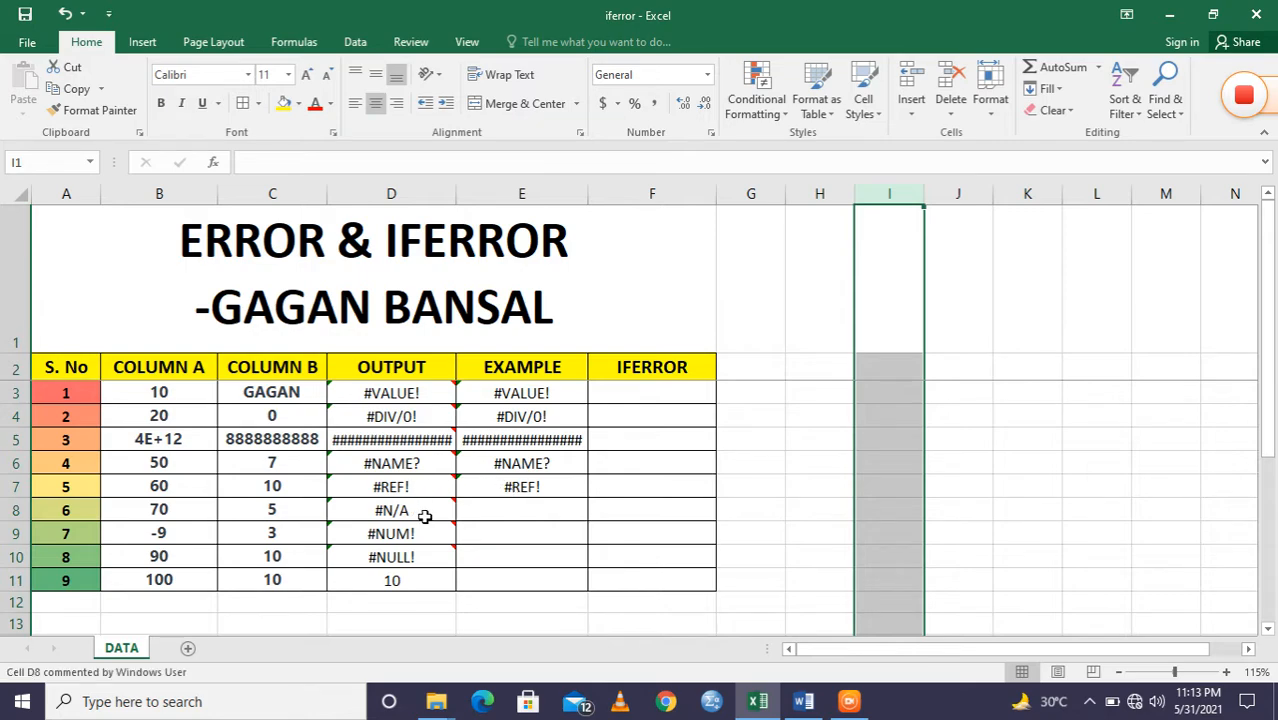
mouse_move(425, 517)
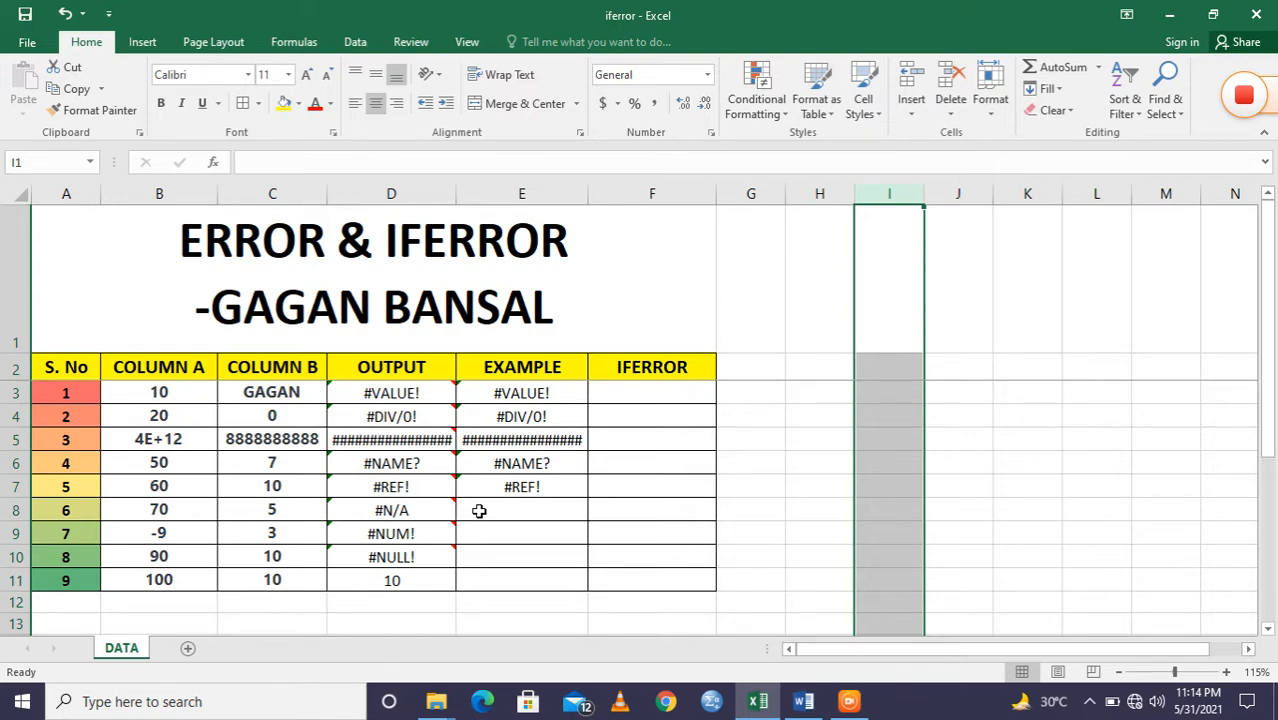
double_click(479, 511)
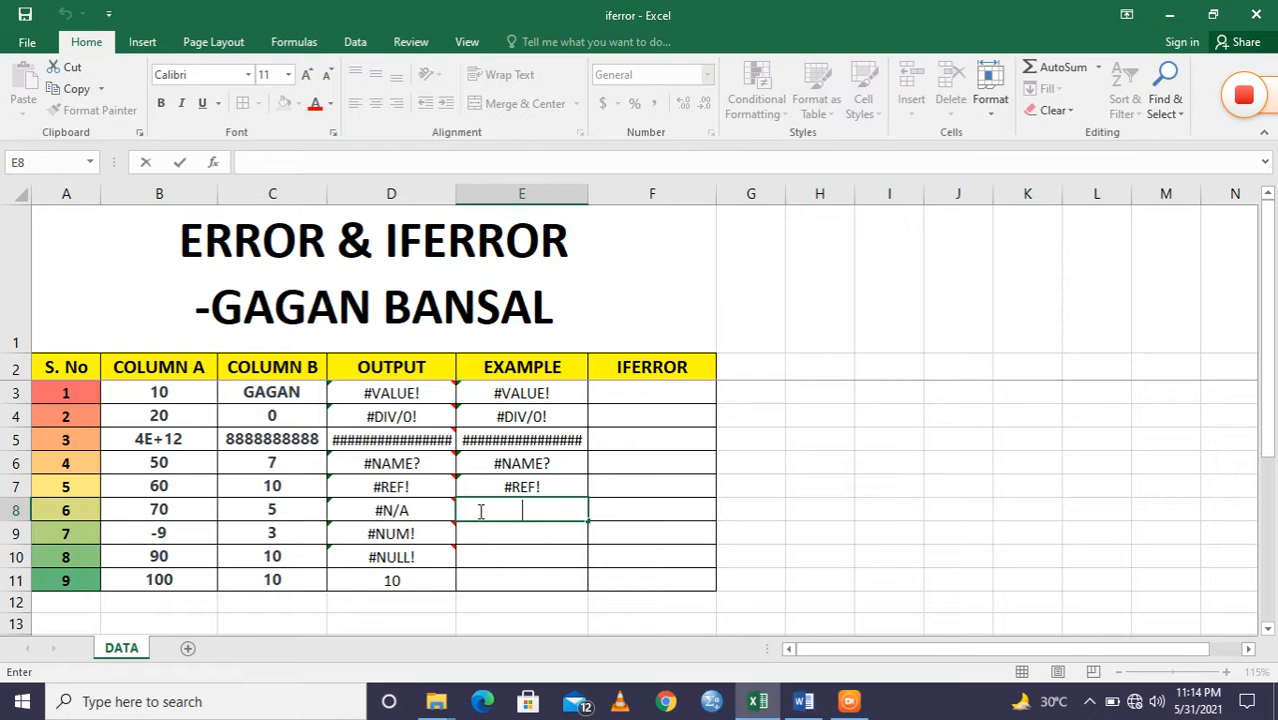
text(=)
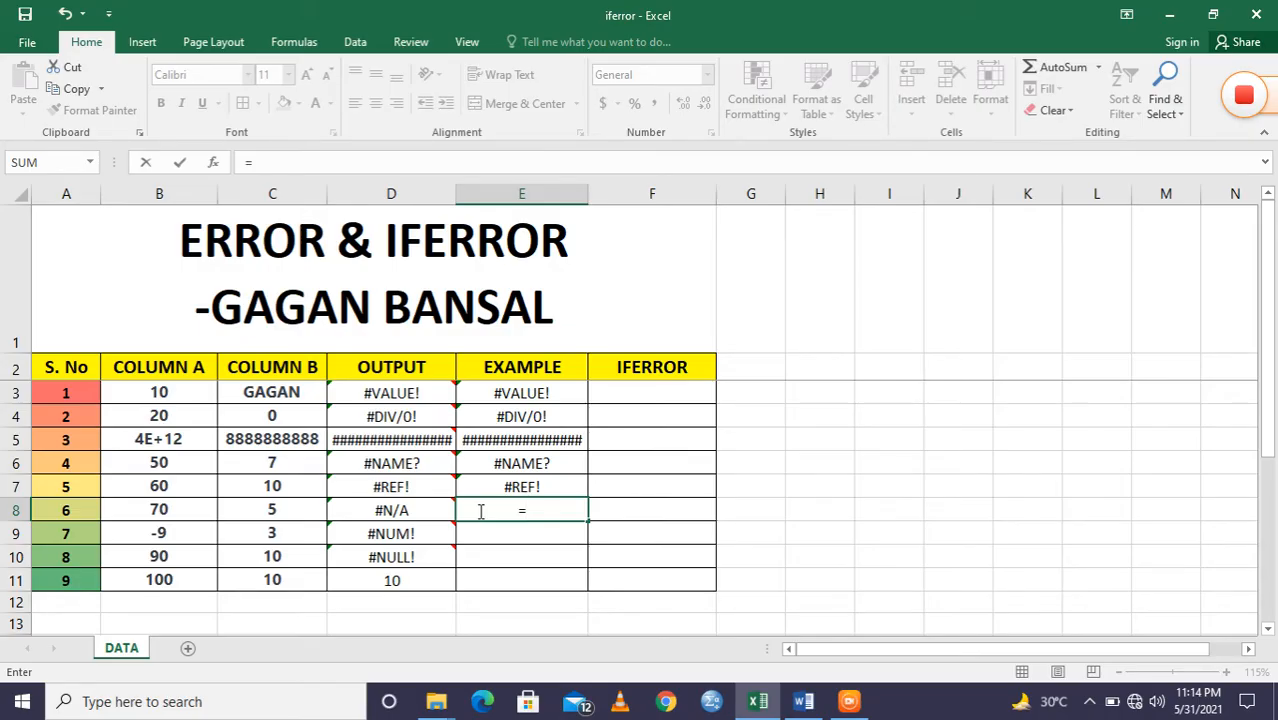
text(V)
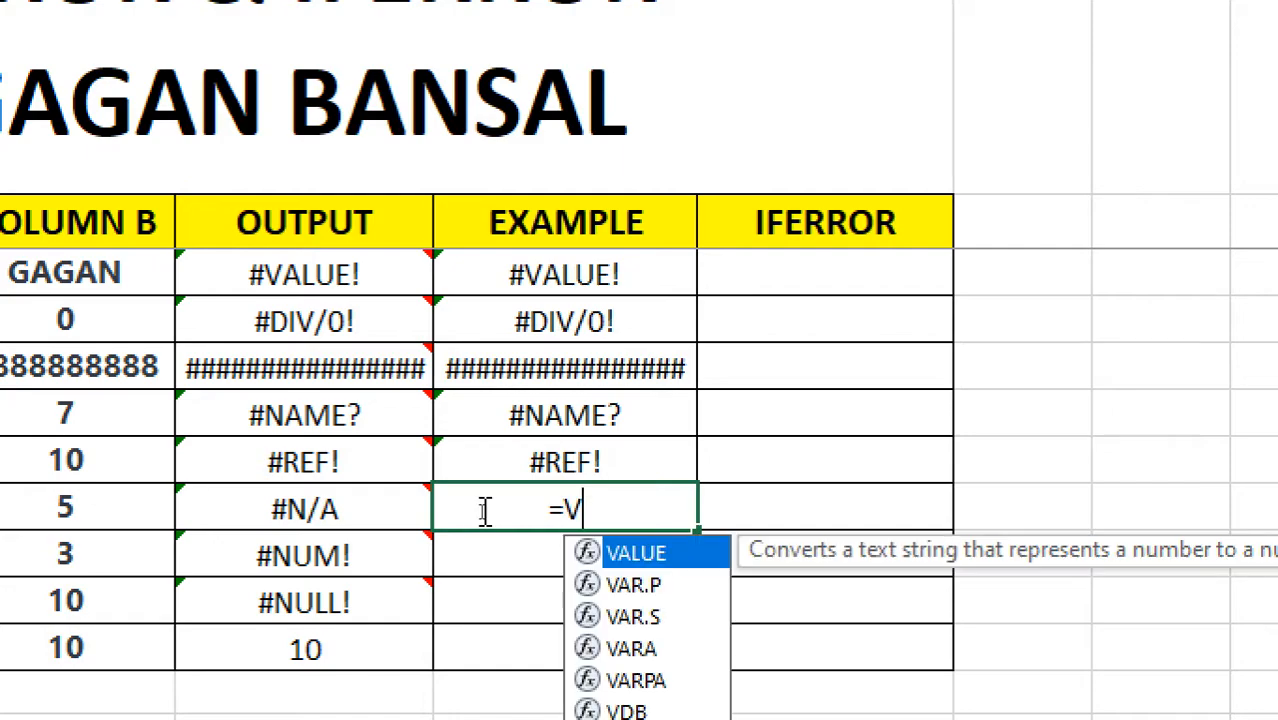
text(LOOKUP)
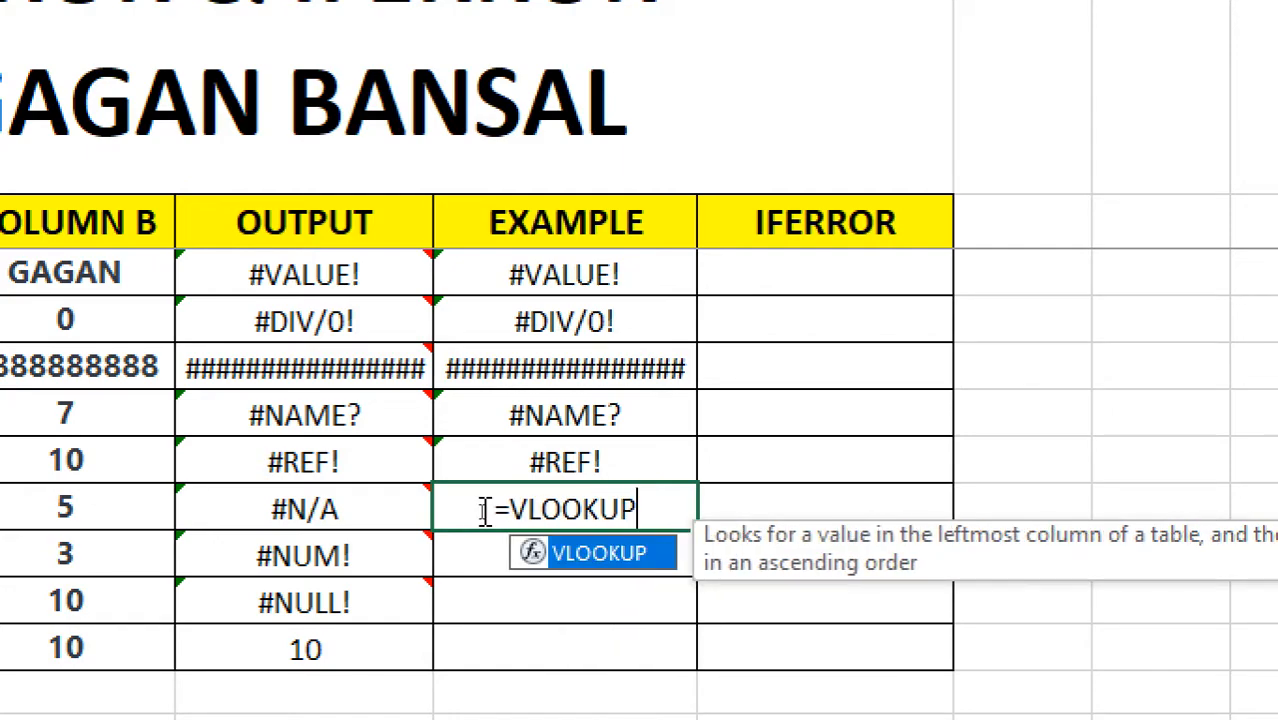
text(()
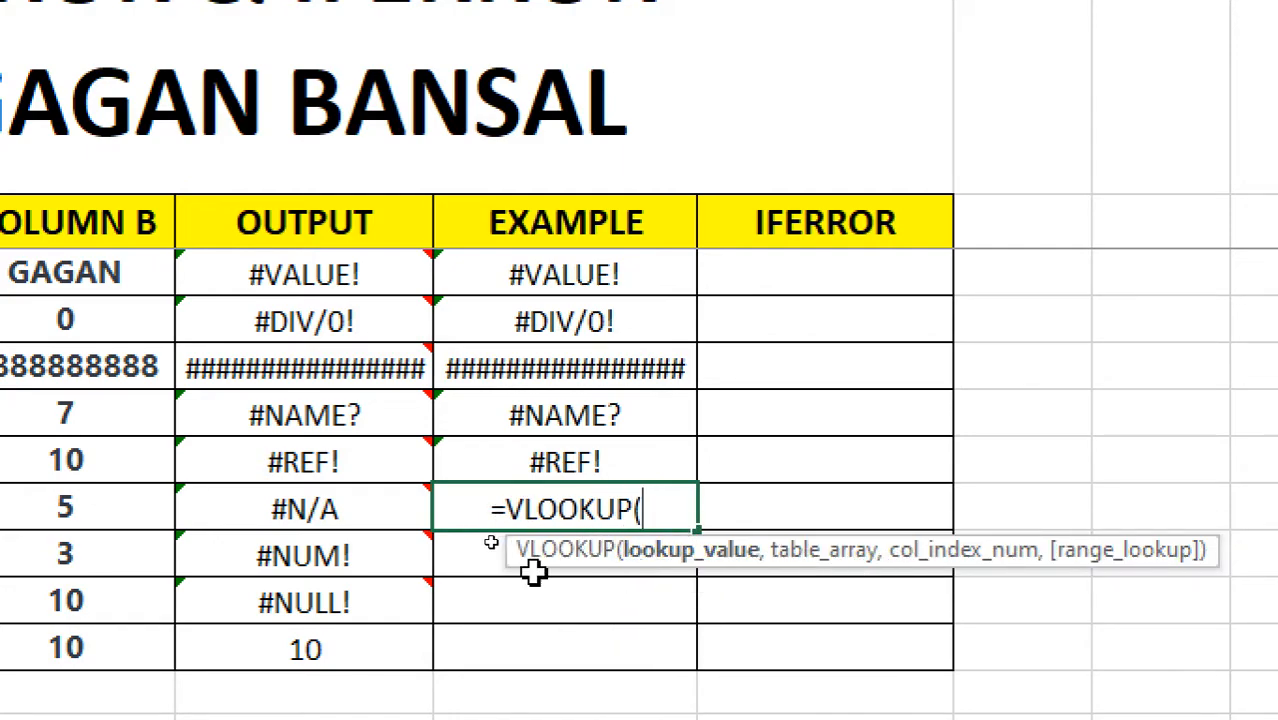
click(160, 510)
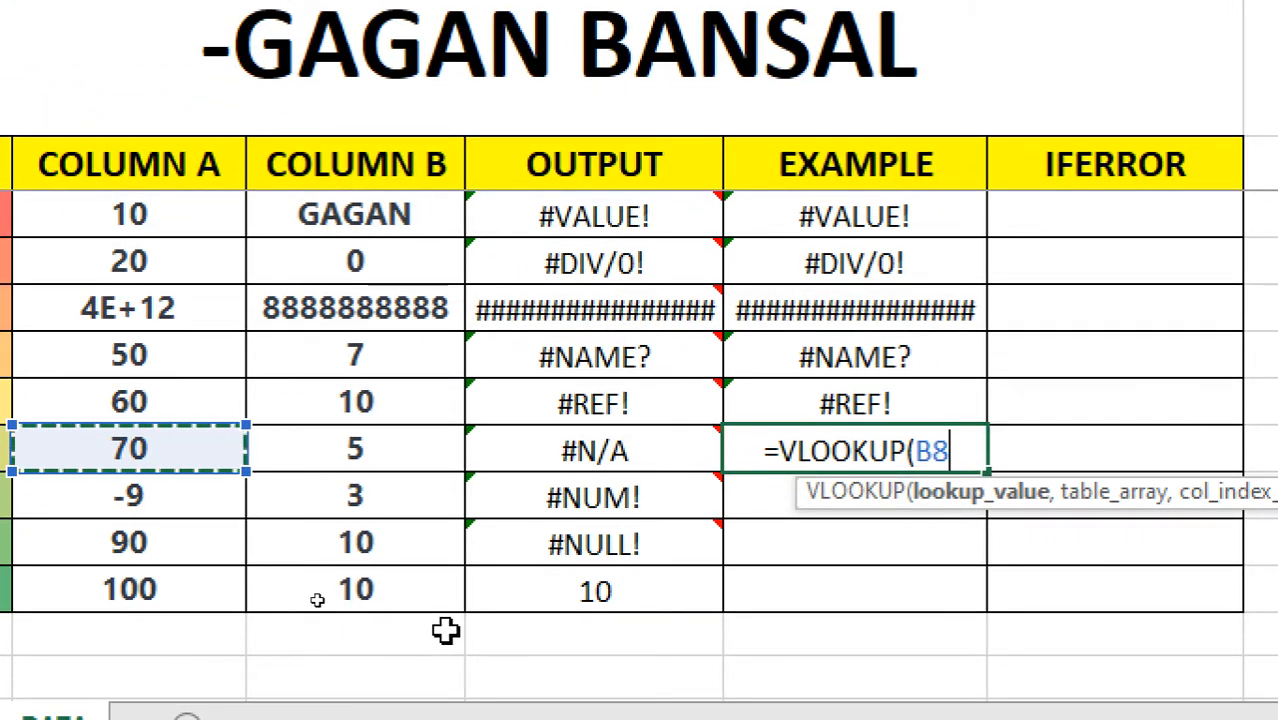
text(,)
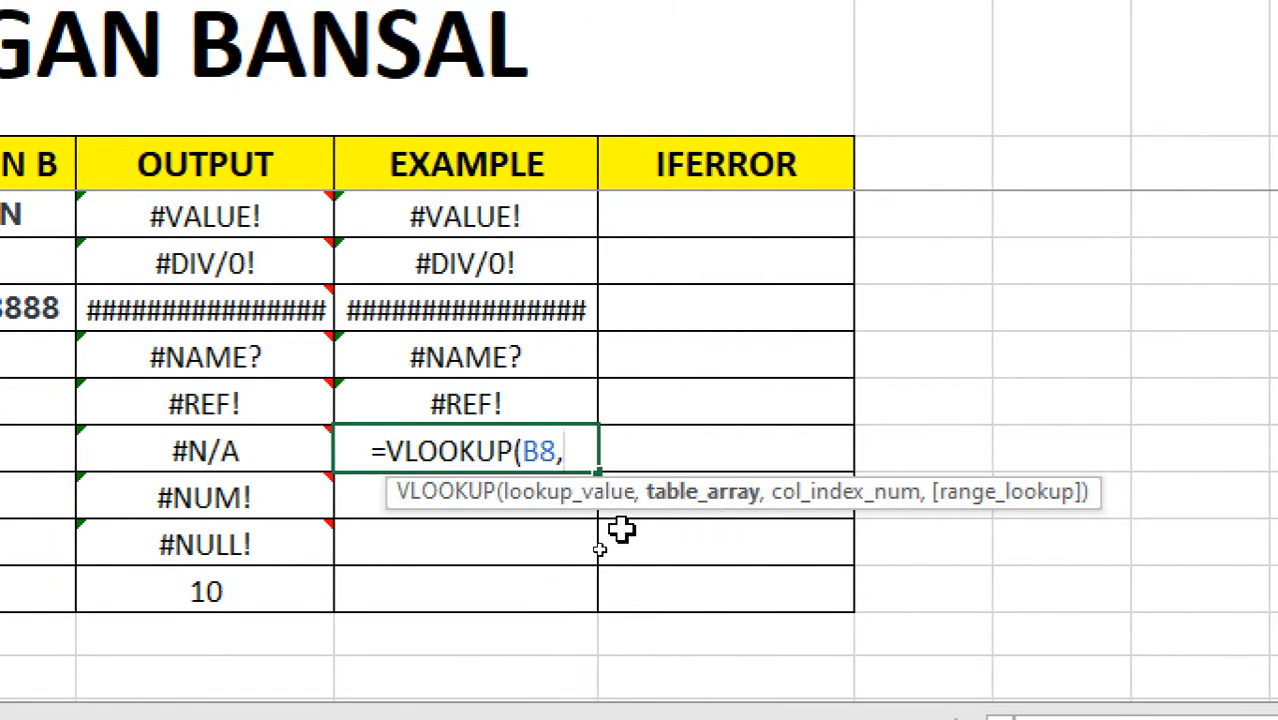
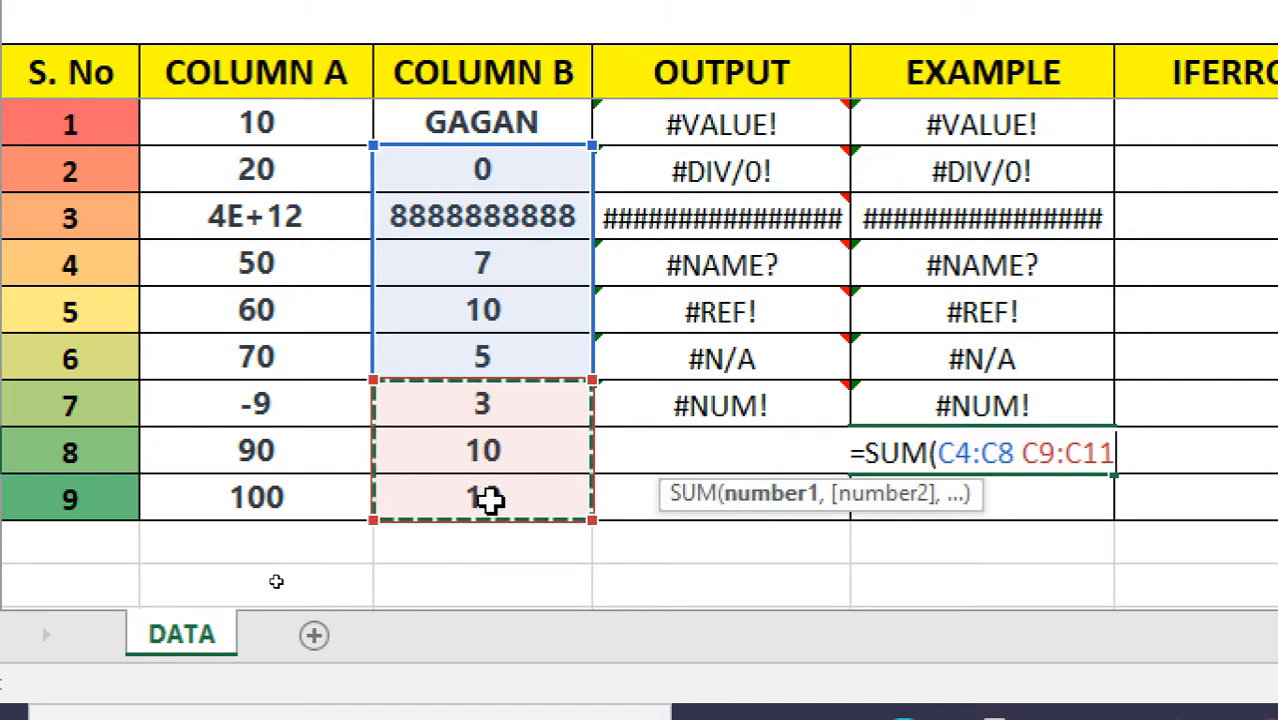
Complete and enter the space-separated range formula =SUM(C4:C8 C9:C11) in cell E10 of the EXAMPLE column.
text())
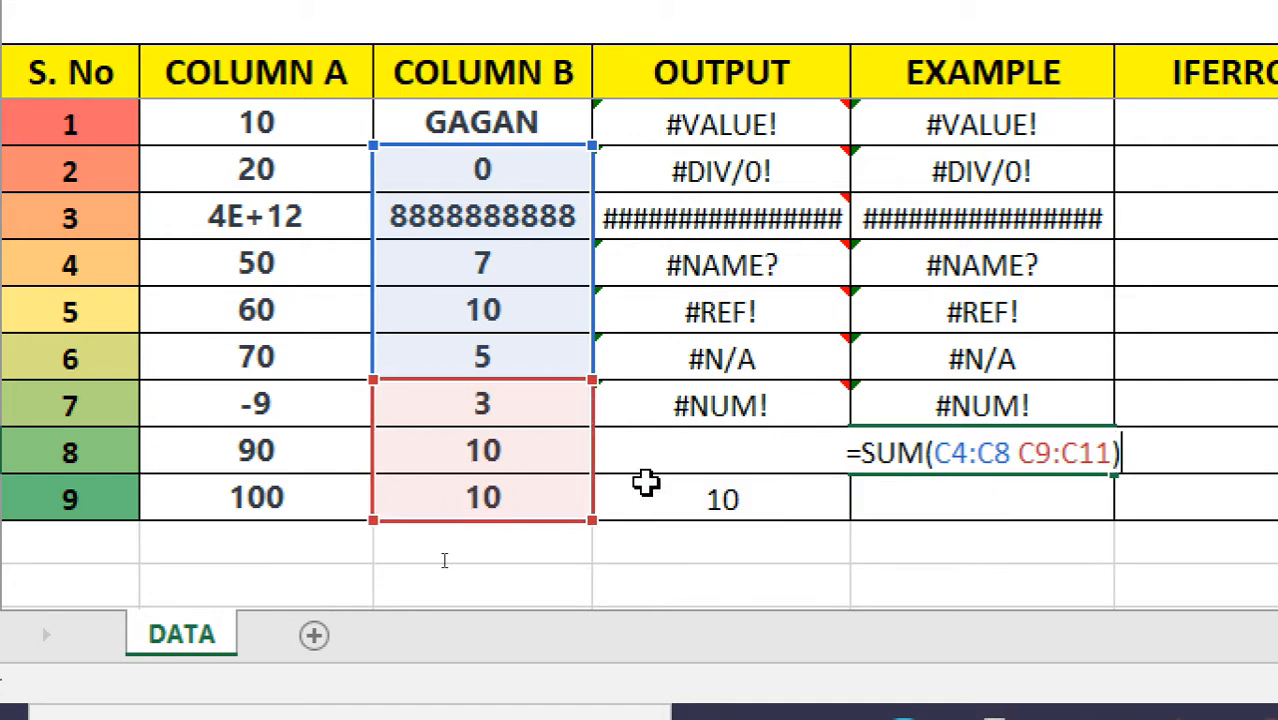
key(Return)
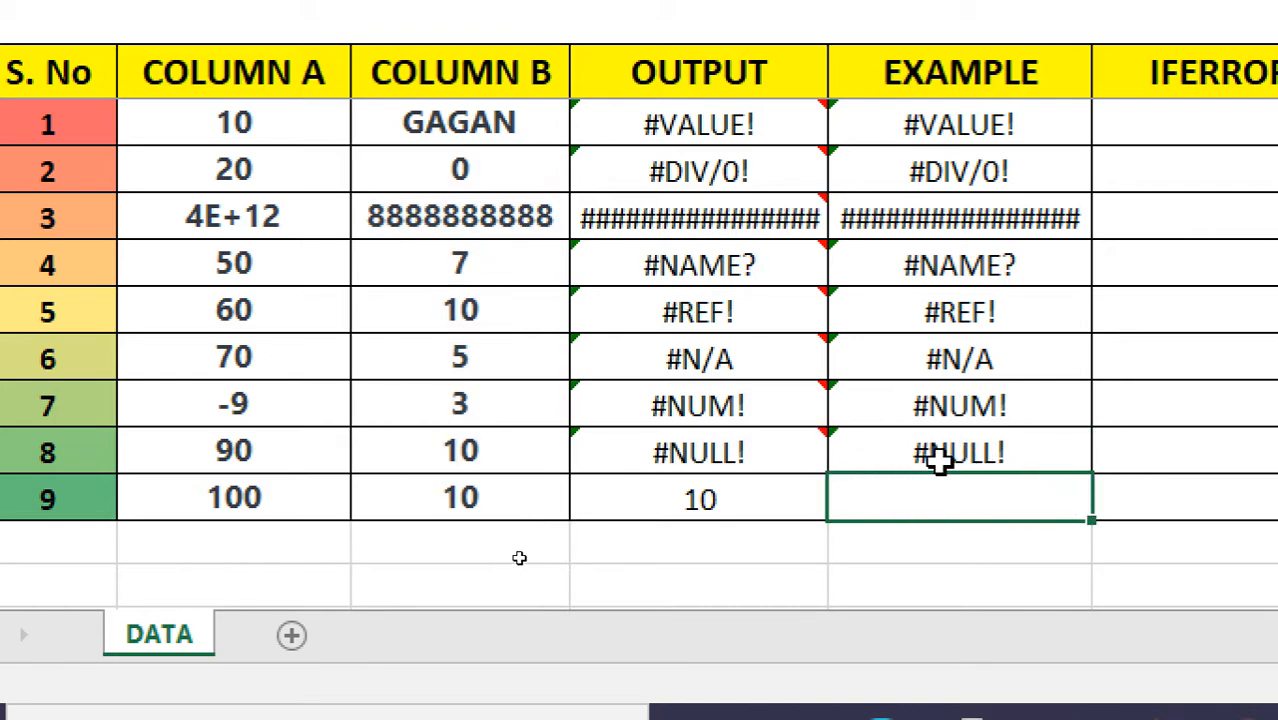
Review the comments on the error samples in the OUTPUT column, and enter 10 in cell E11.
mouse_move(685, 457)
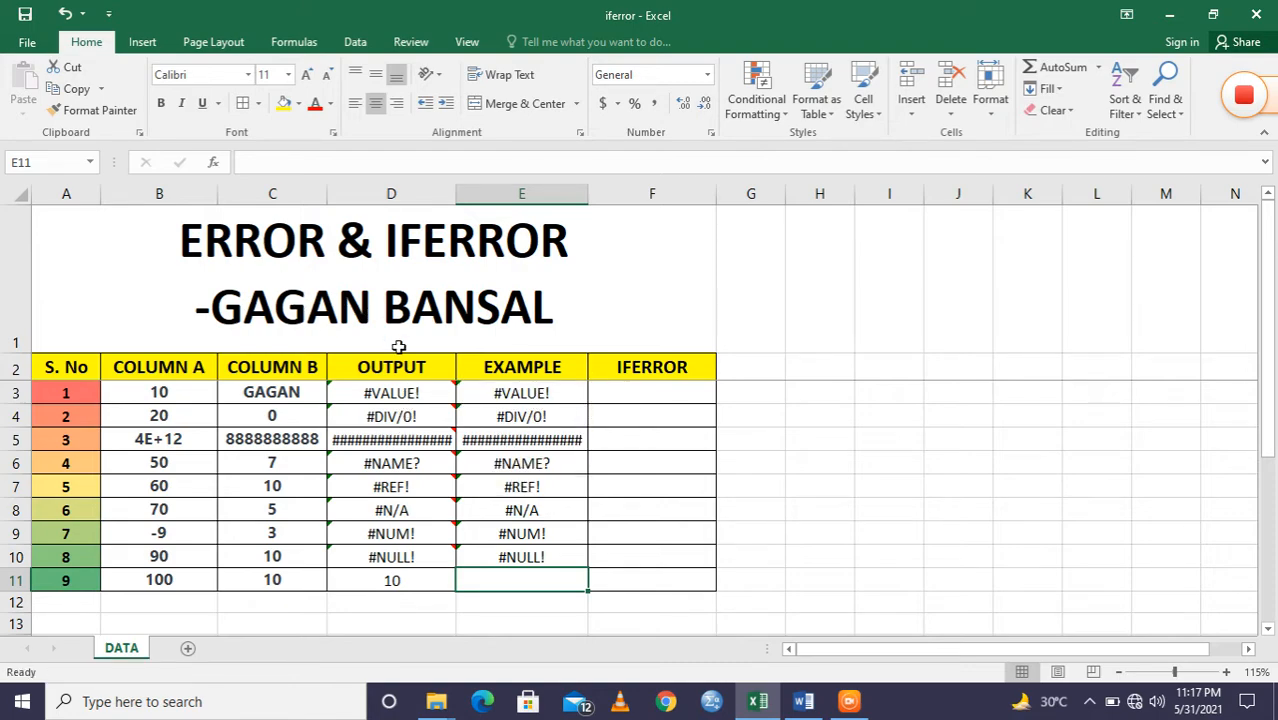
mouse_move(414, 420)
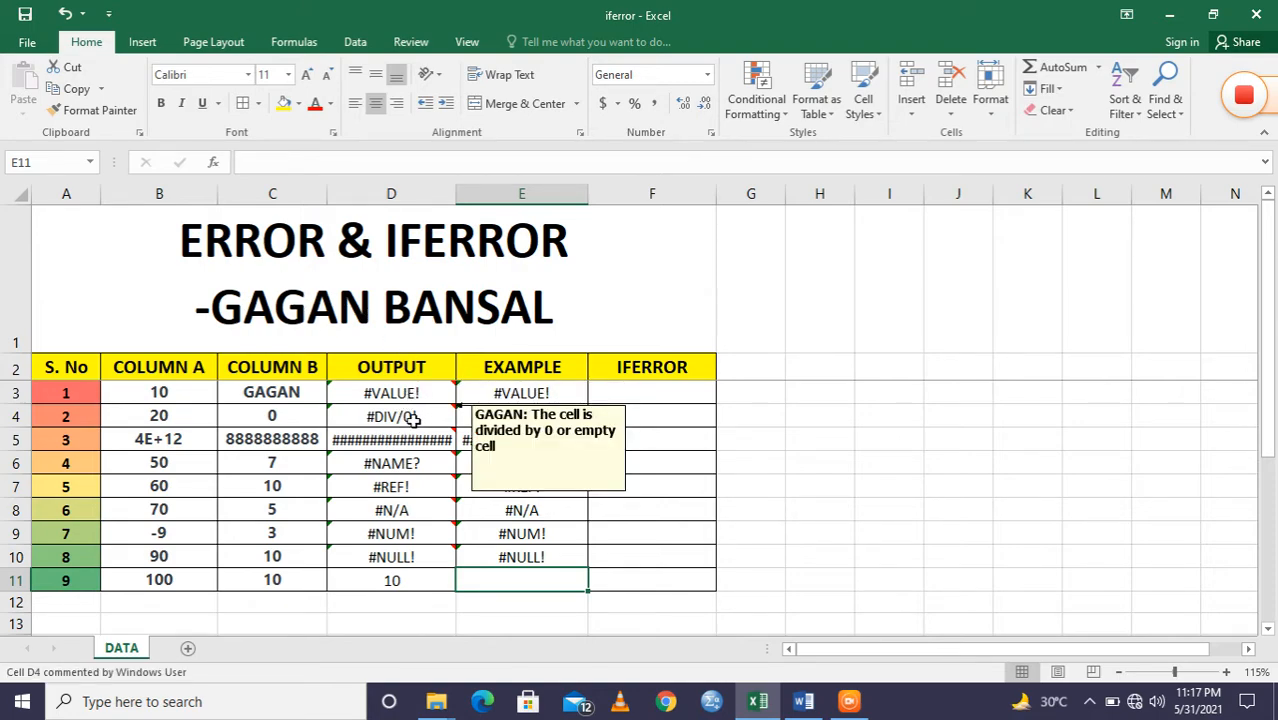
mouse_move(432, 463)
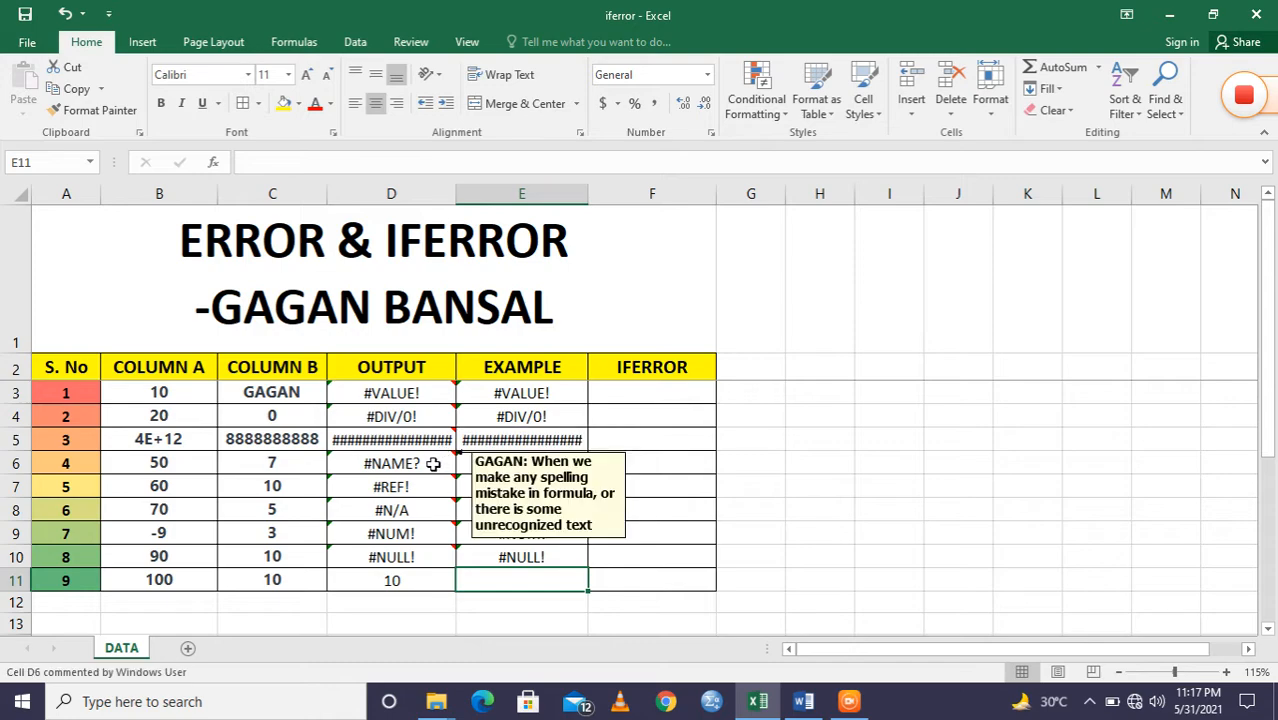
mouse_move(435, 510)
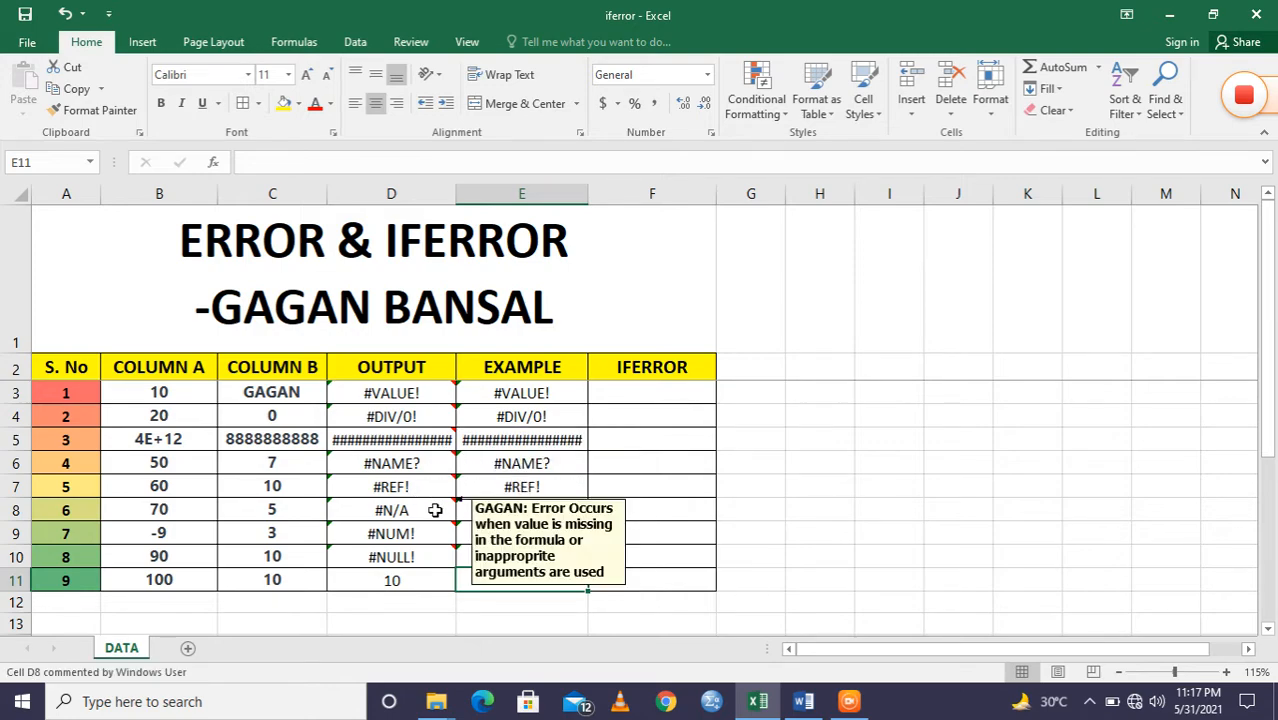
mouse_move(418, 533)
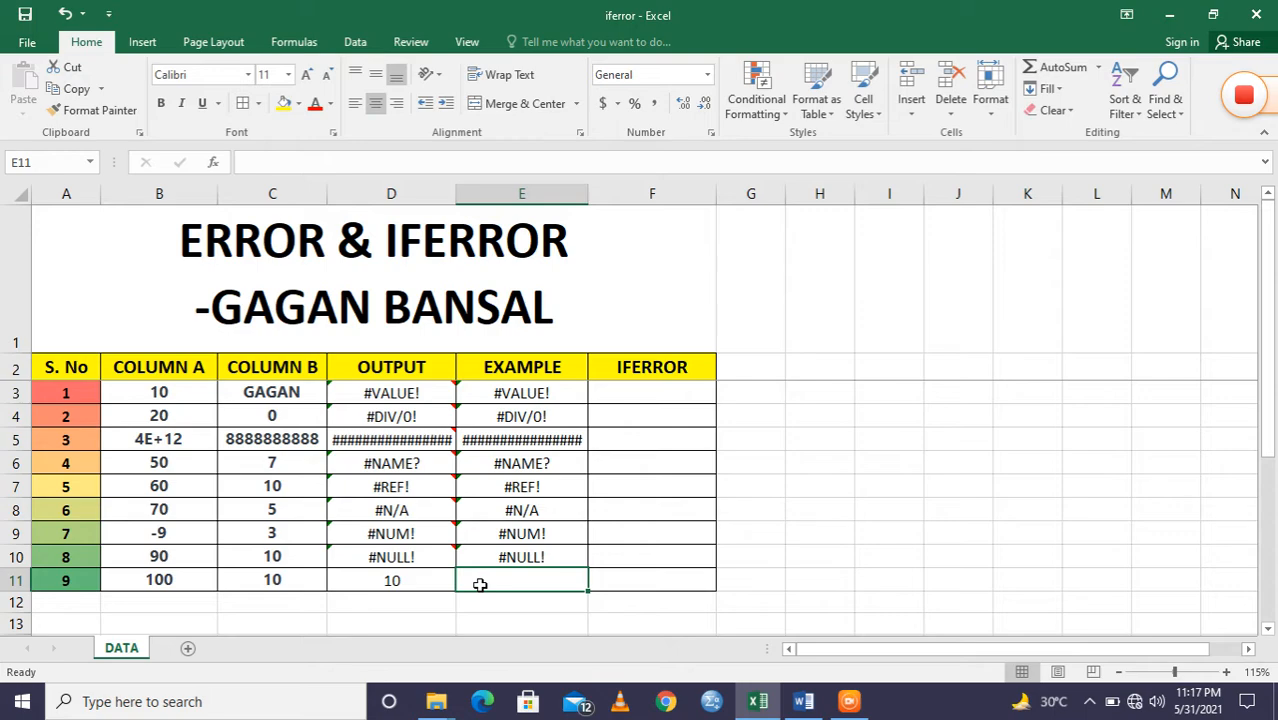
text(10)
key(Return)
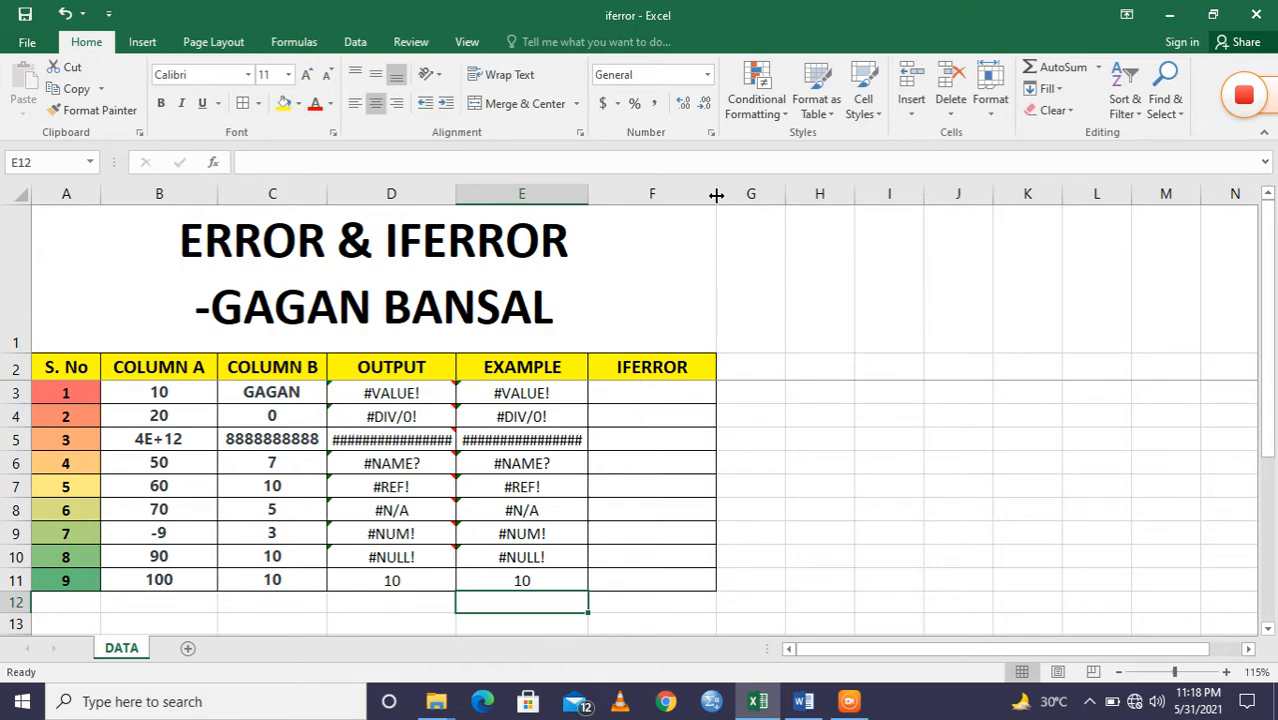
Widen the IFERROR column by about half, and start an IFERROR formula in cell F3 with E3 as the value to test.
drag(716, 195, 777, 194)
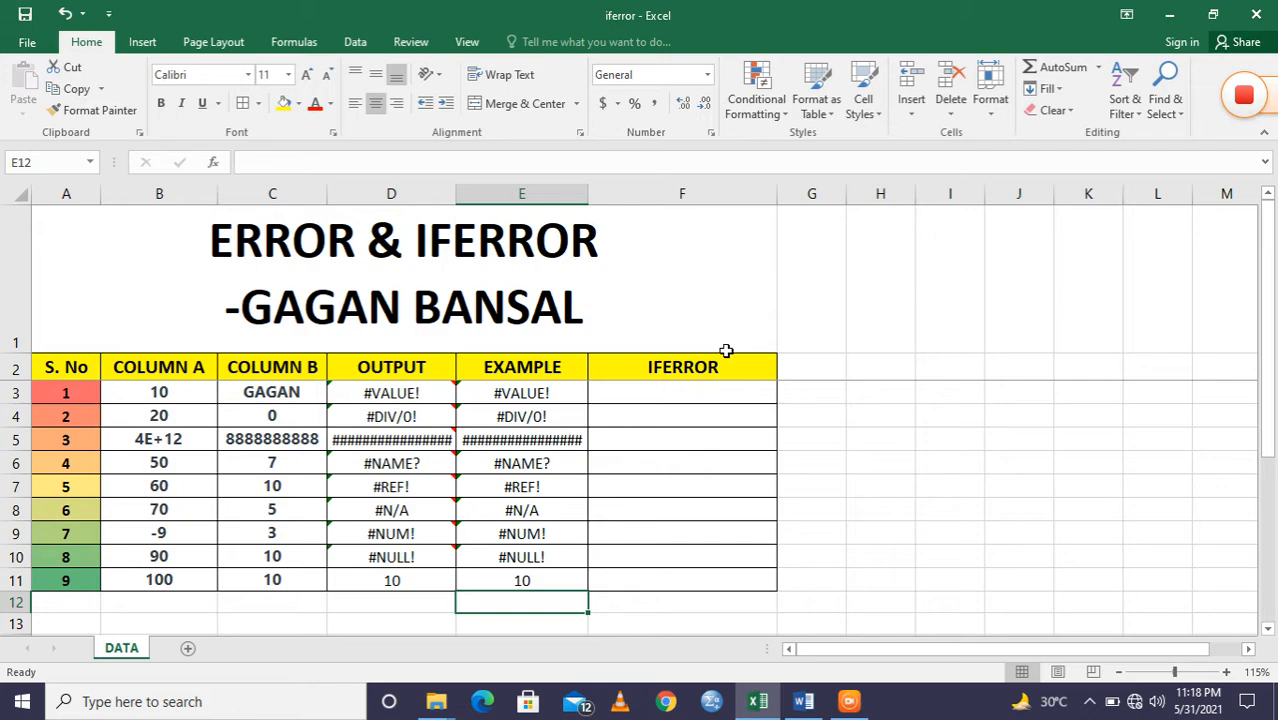
double_click(674, 395)
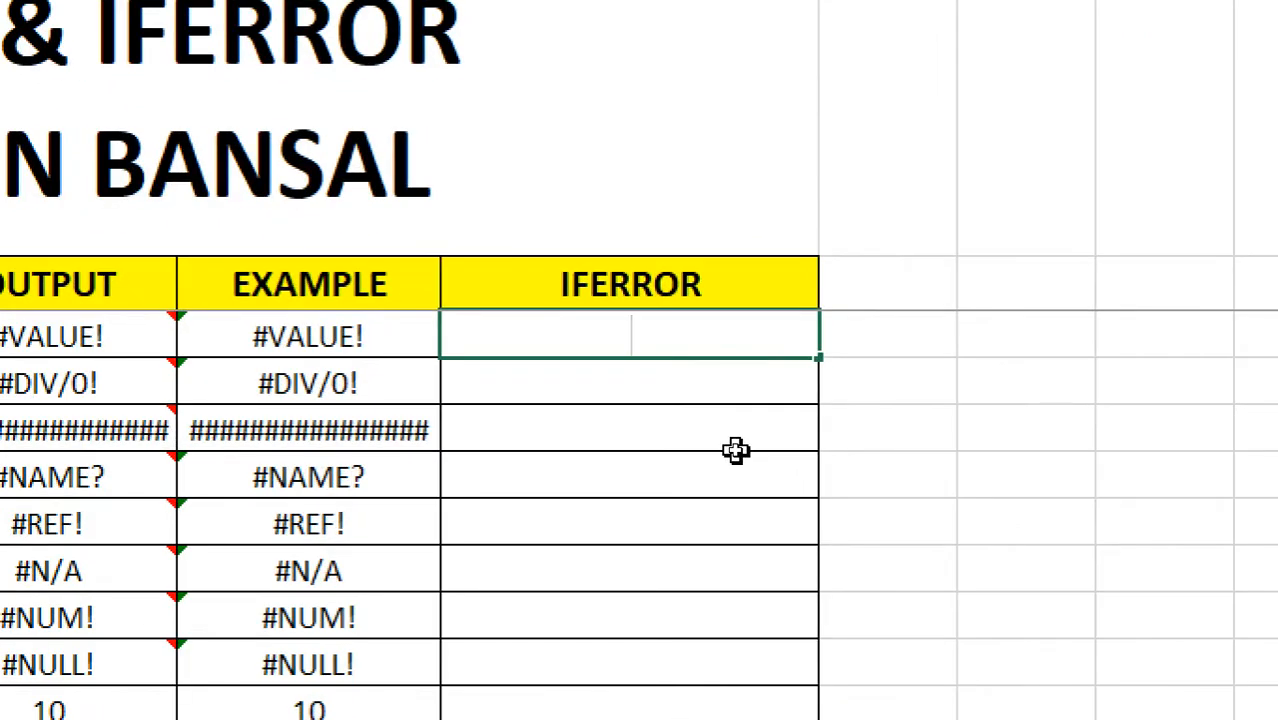
text(=IFERR)
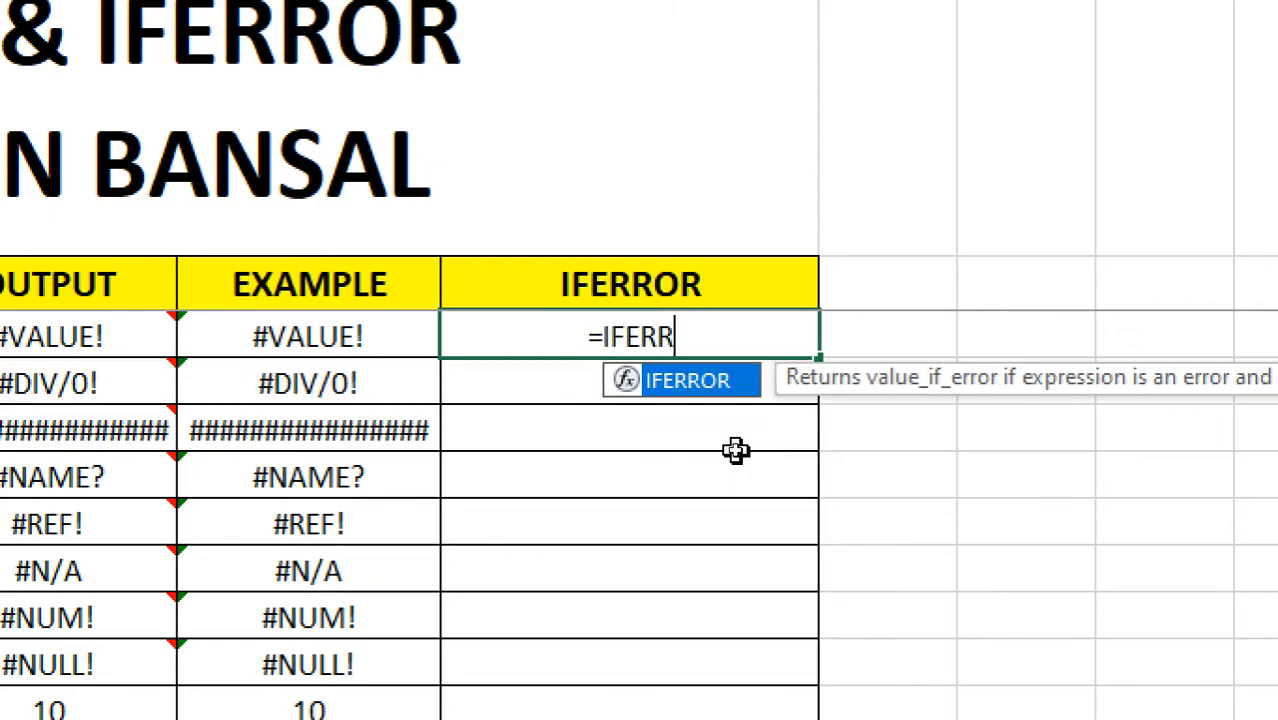
text(OR)
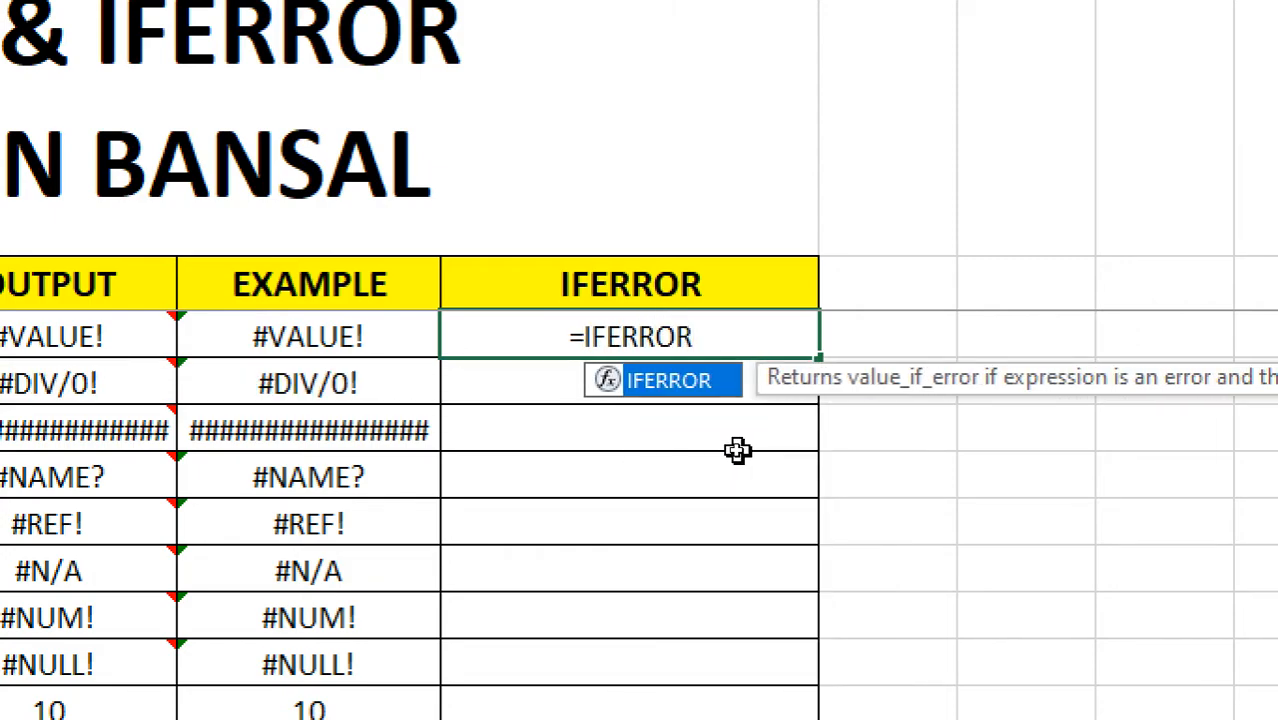
text(()
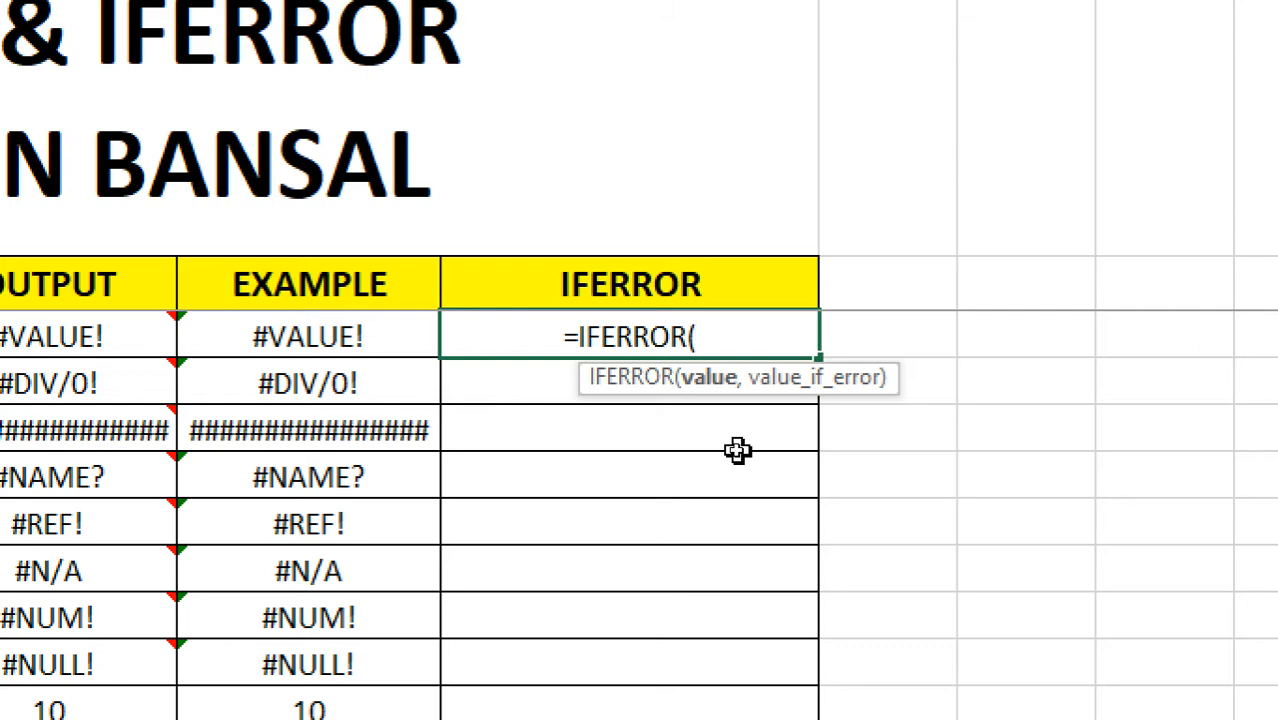
key(BackSpace)
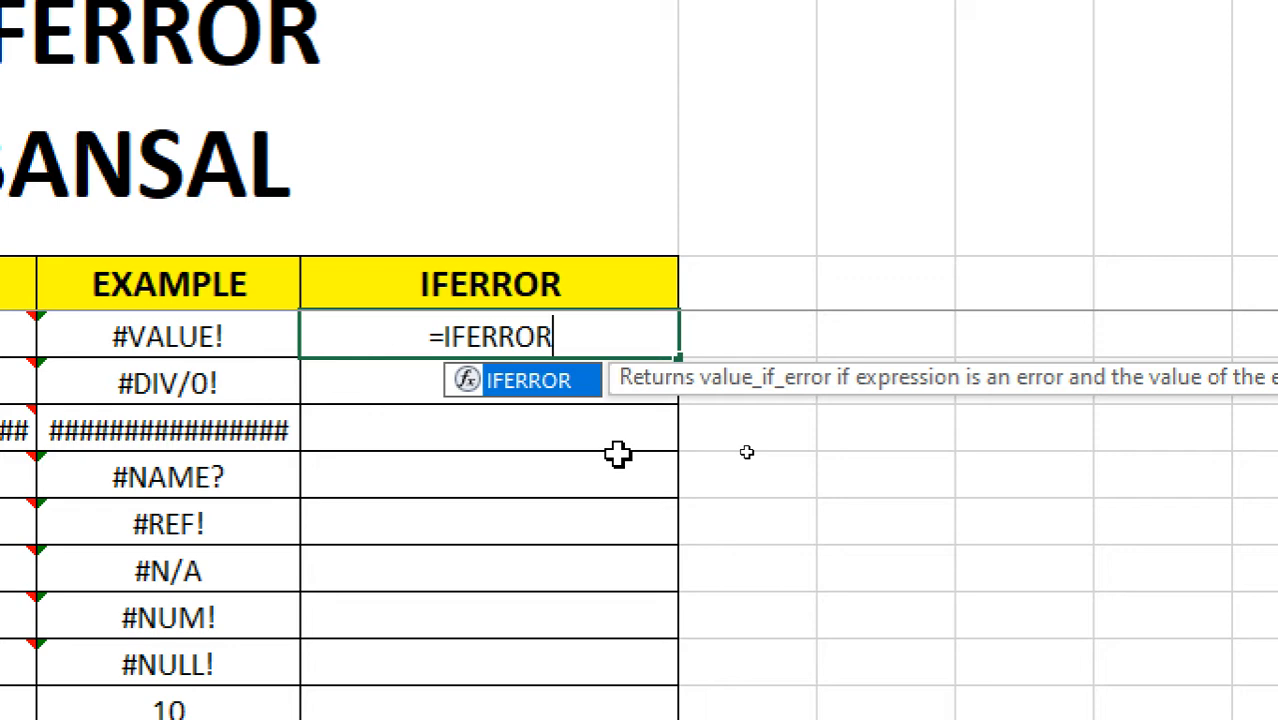
text(()
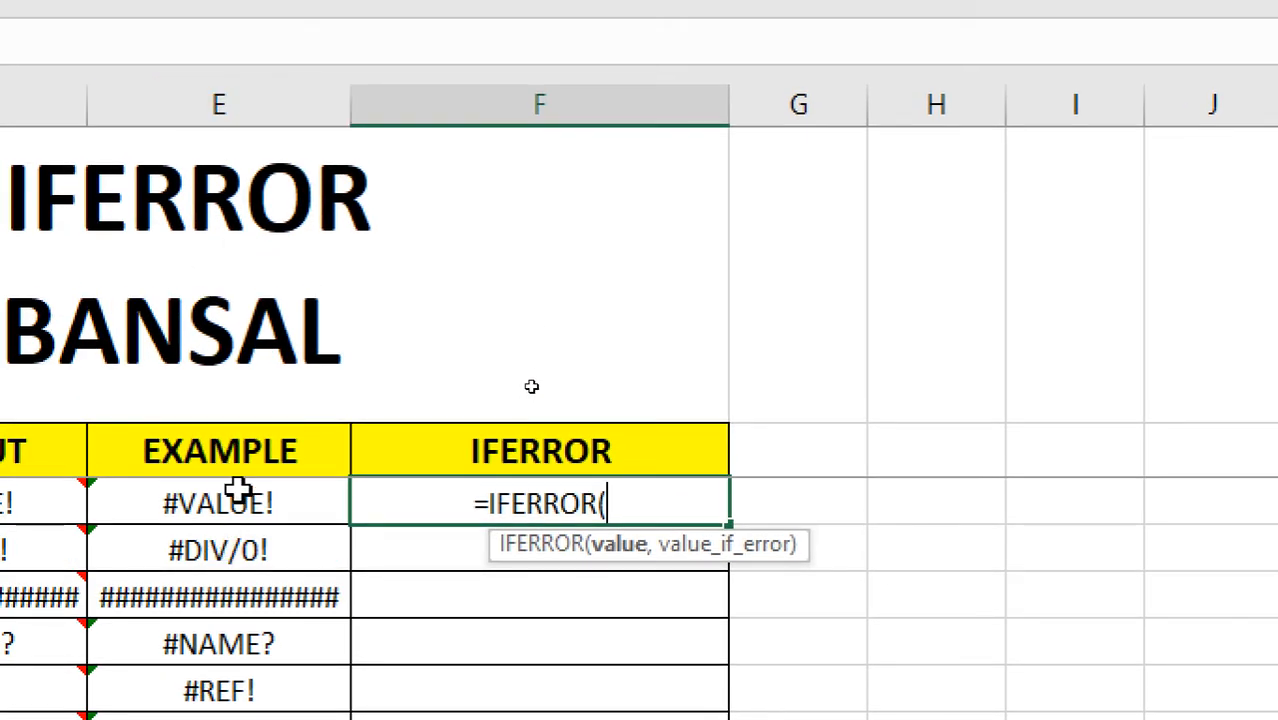
click(232, 506)
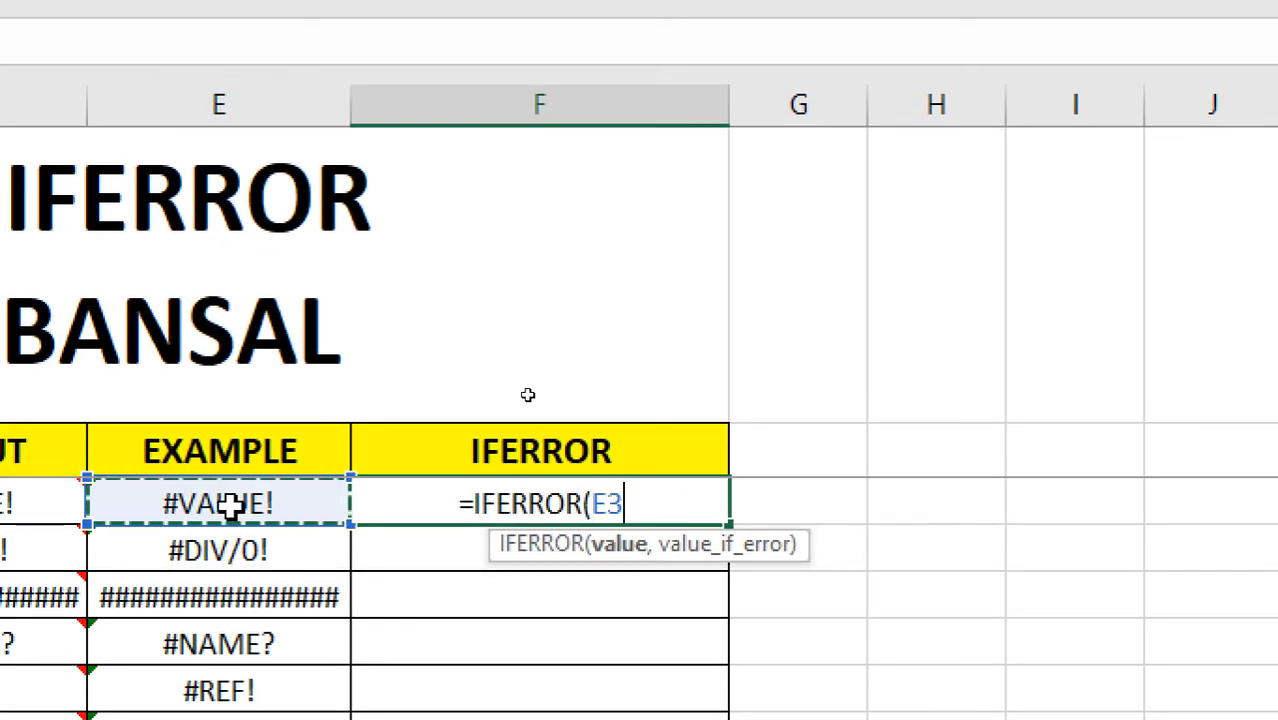
text(,)
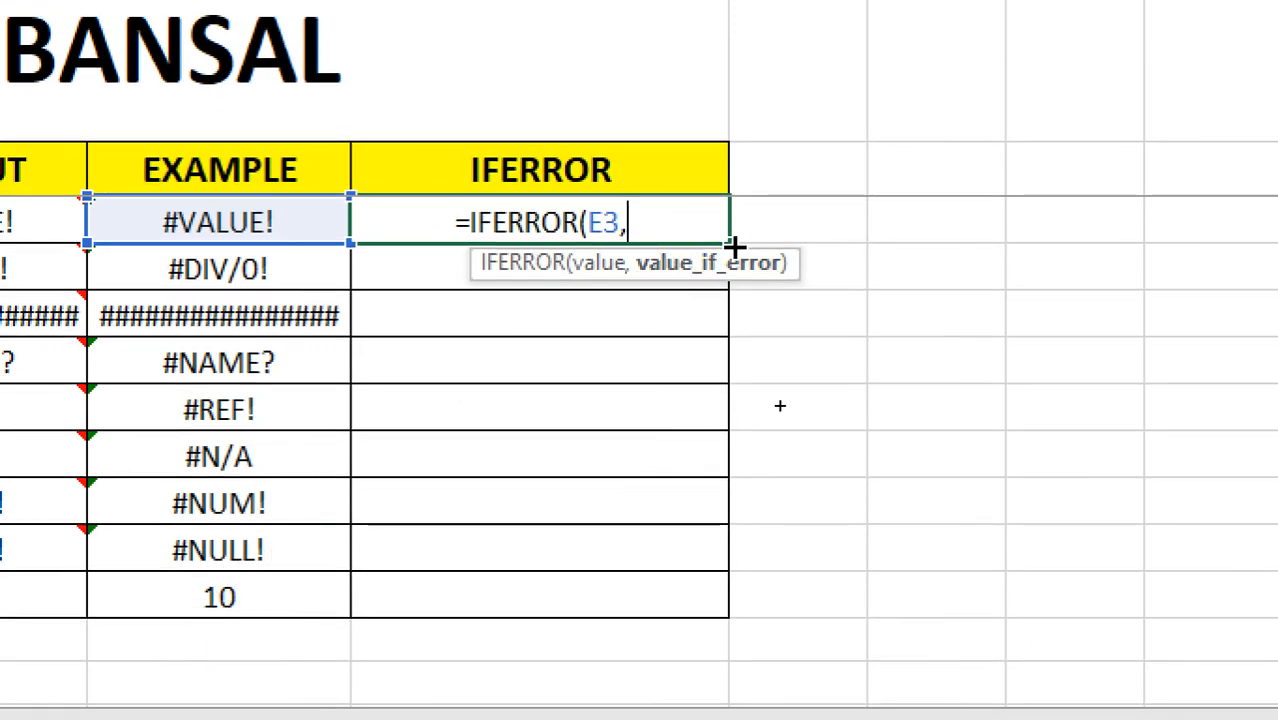
Complete and enter the F3 formula with the fallback text "Yes there is an Error", giving =IFERROR(E3,"Yes there is an Error").
text(")
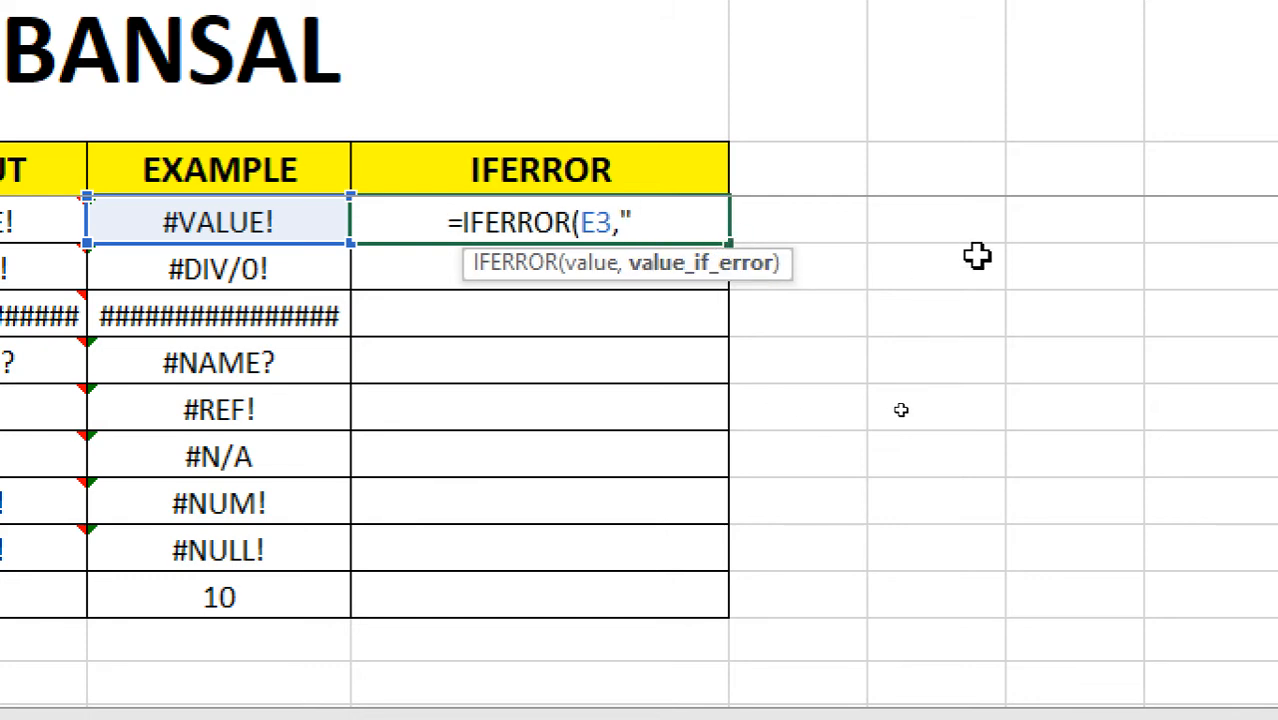
text(yES)
key(BackSpace)
key(BackSpace)
key(BackSpace)
text(Yes)
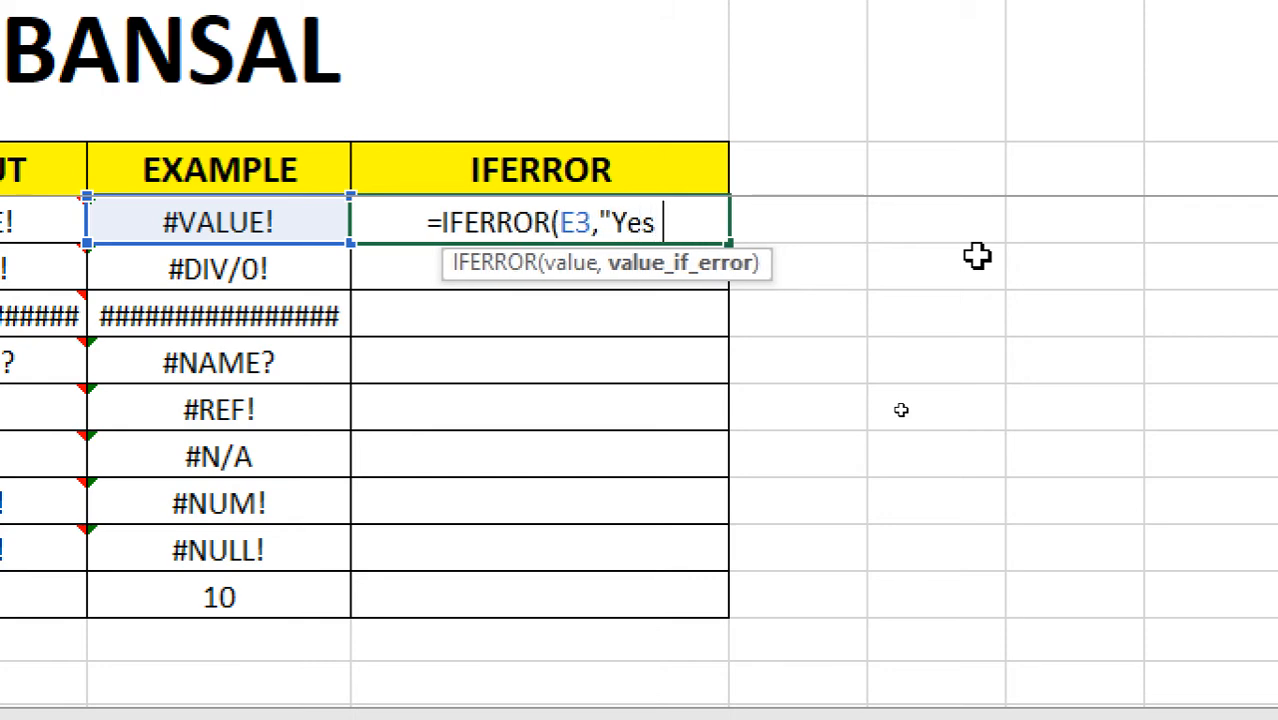
text( there is)
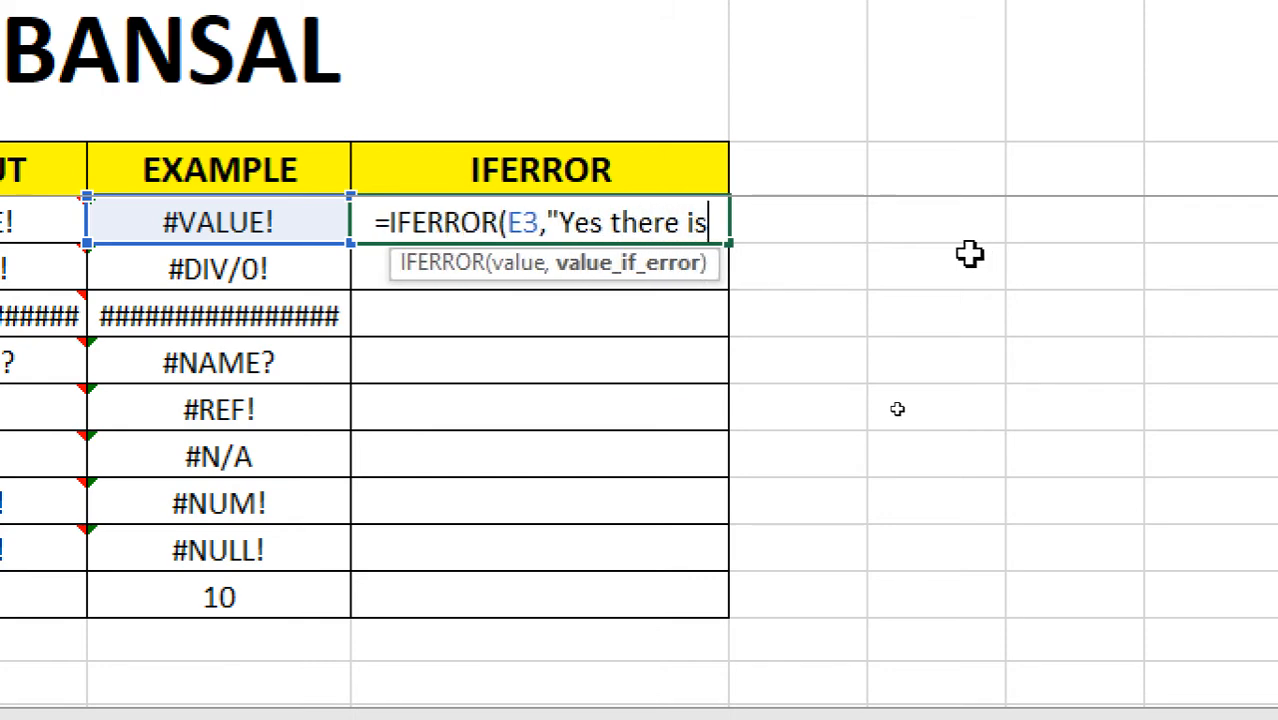
text( an Error)
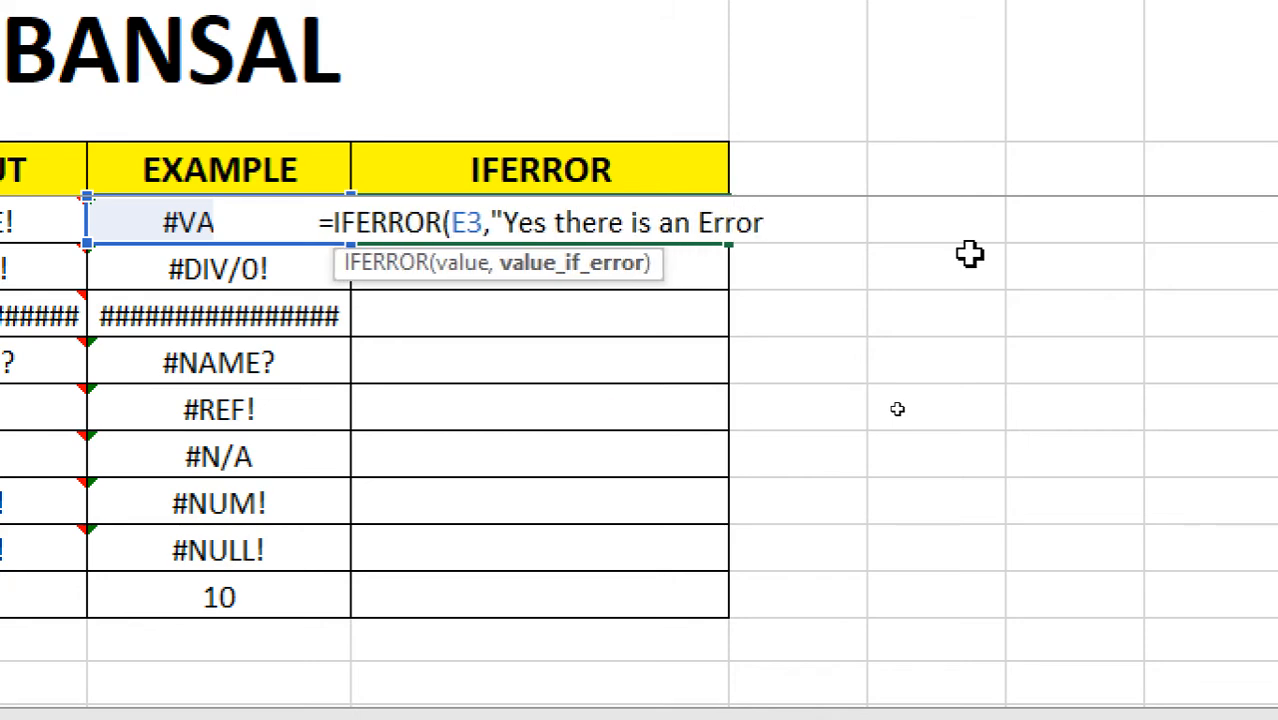
text("))
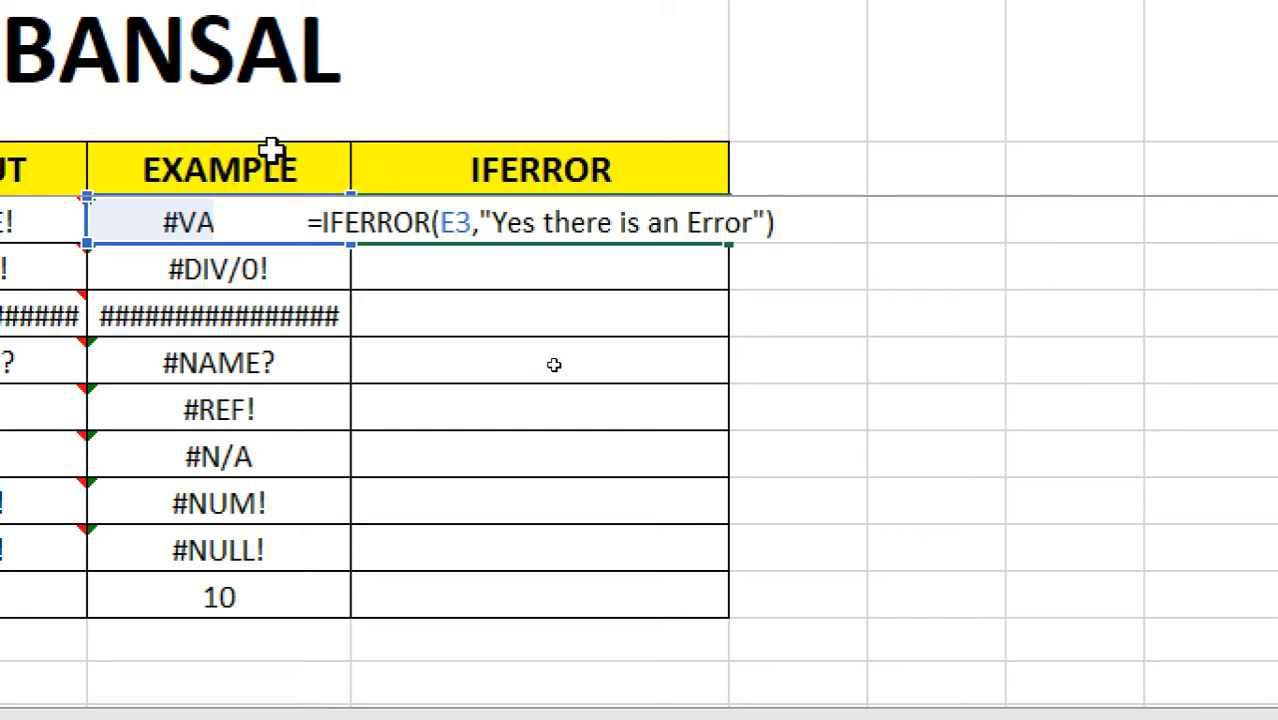
click(456, 274)
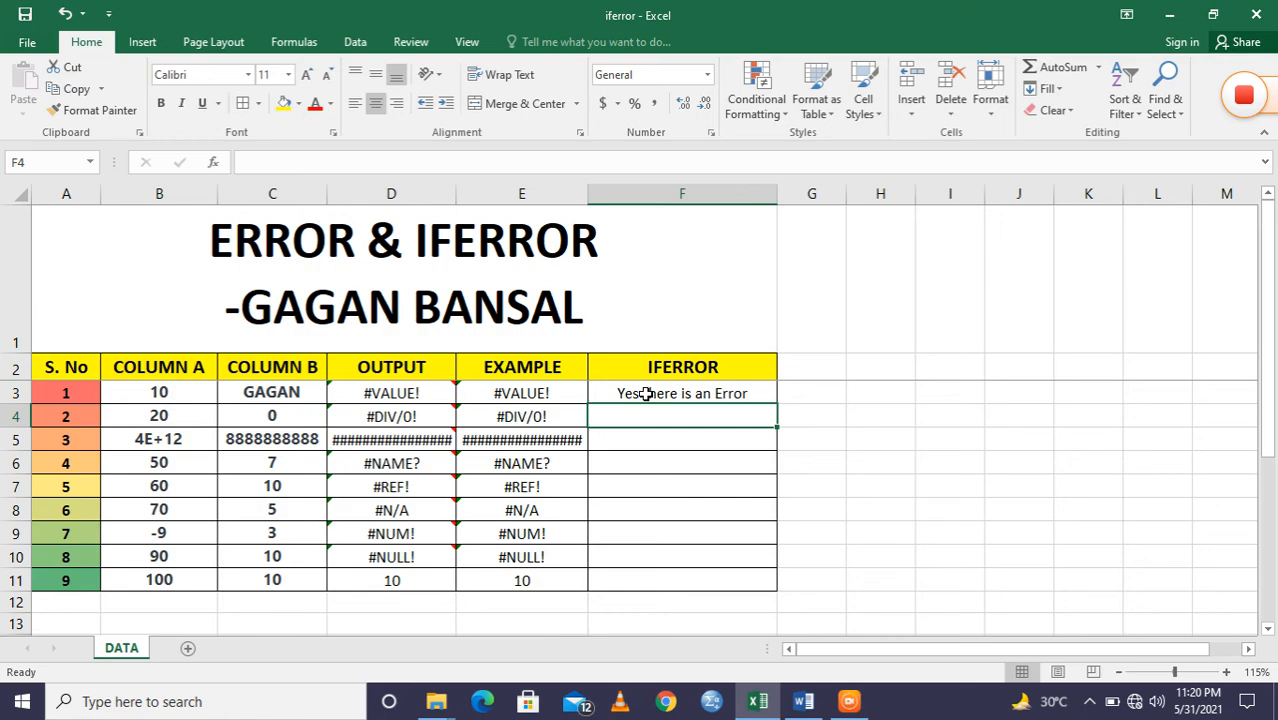
Fill the IFERROR formula from cell F3 down through F11.
click(735, 398)
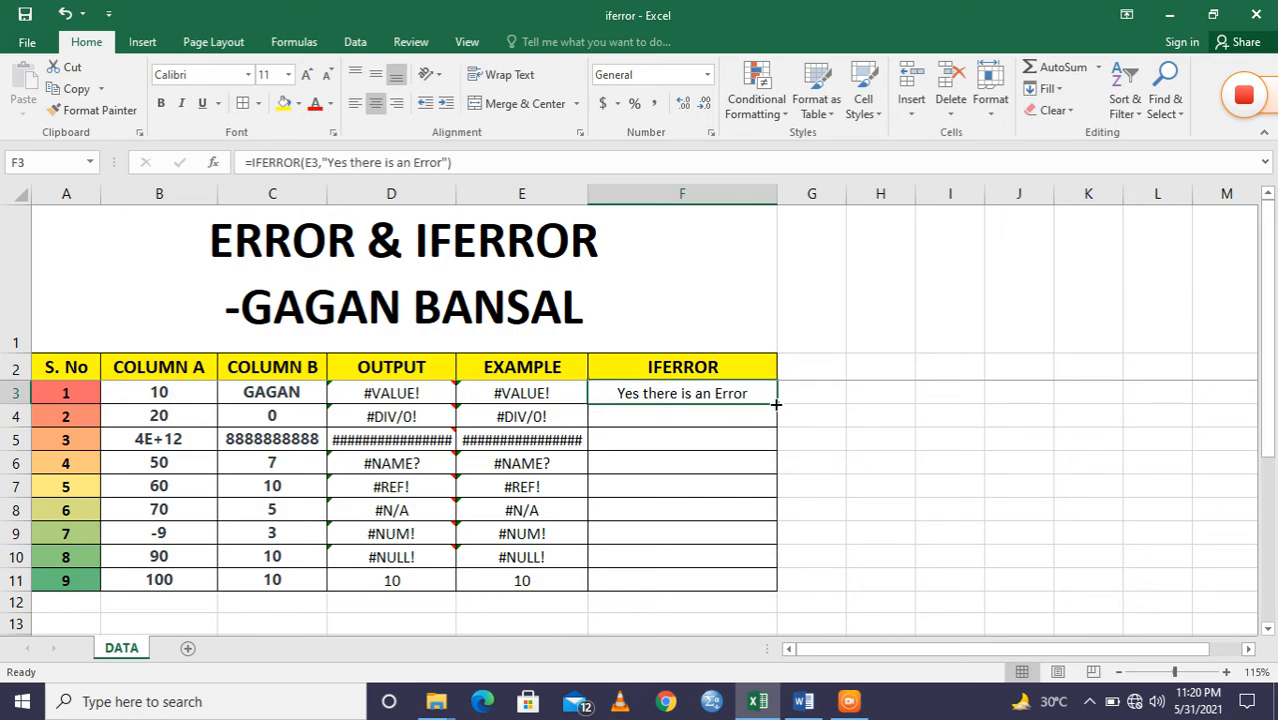
drag(776, 404, 777, 428)
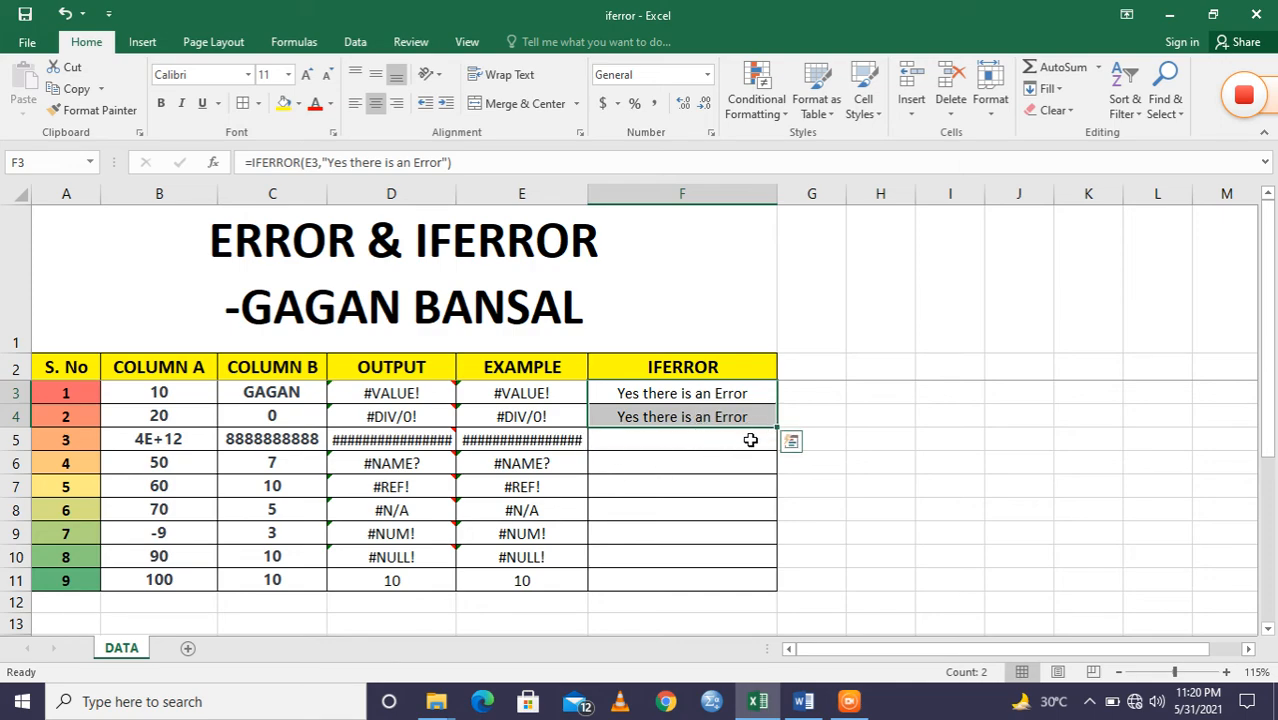
drag(778, 427, 795, 588)
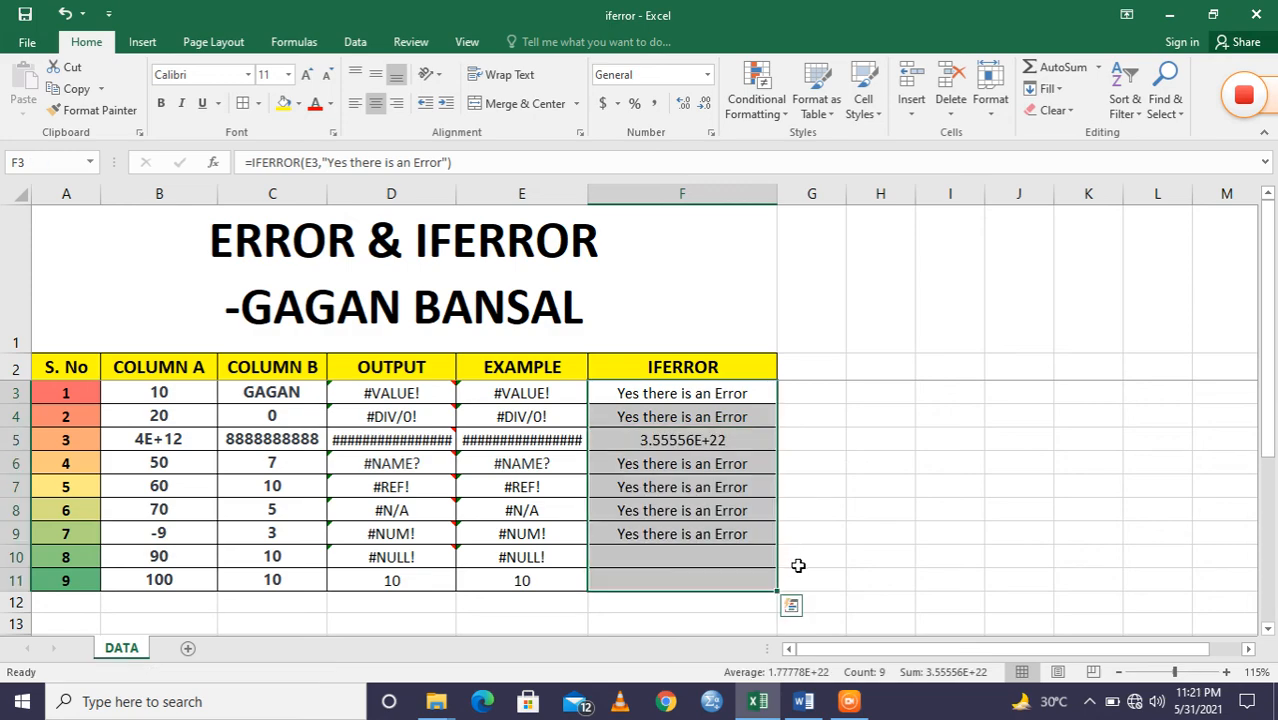